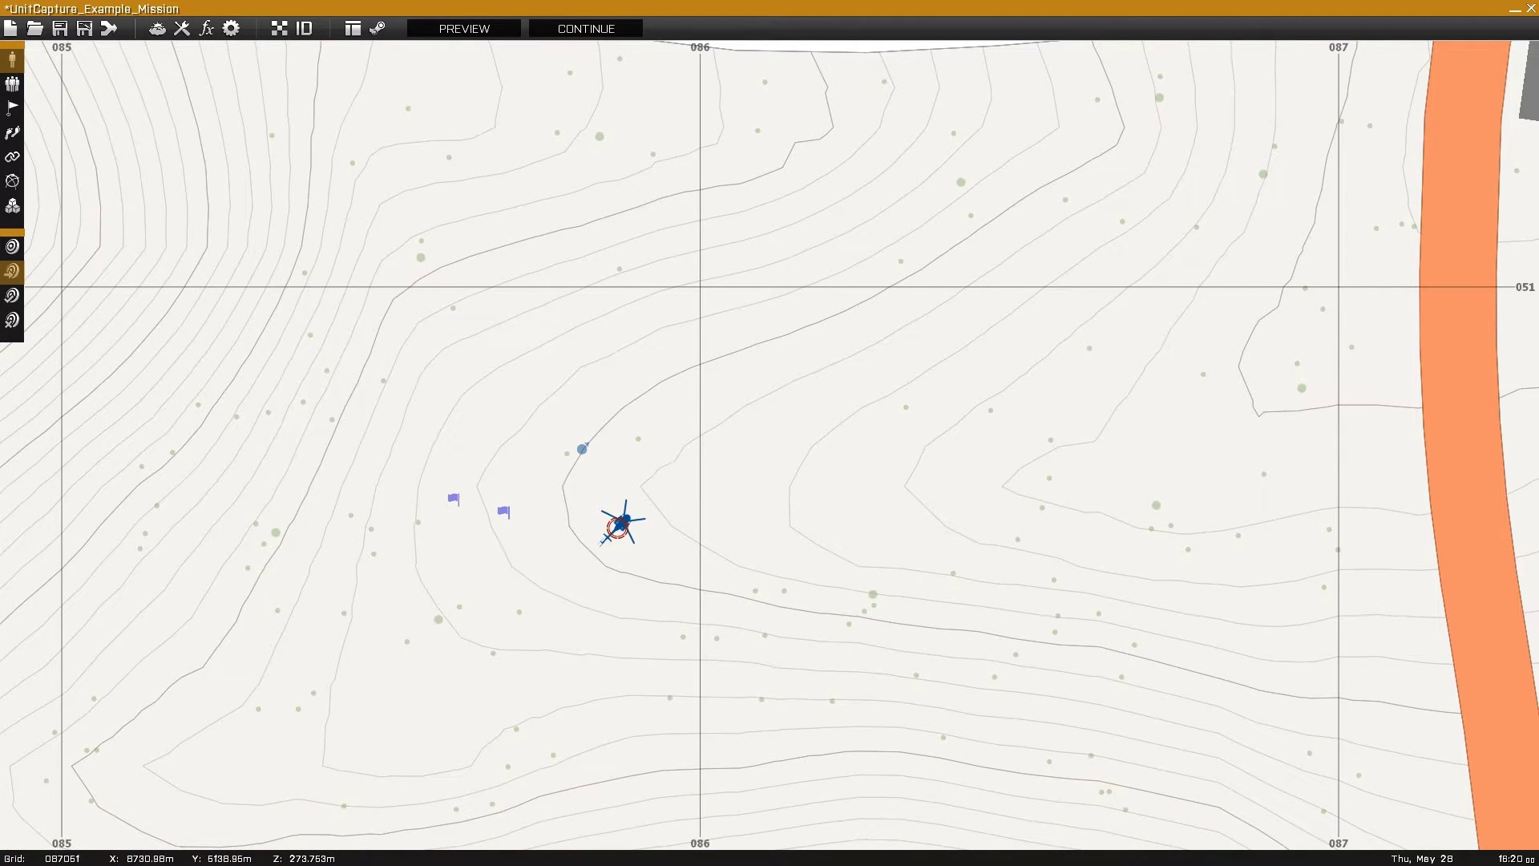
# Step: Review the MH-6 Little Bird's unit settings and the UnitCapture activation code of the Radio Alpha trigger
pyautogui.doubleClick(619, 529)
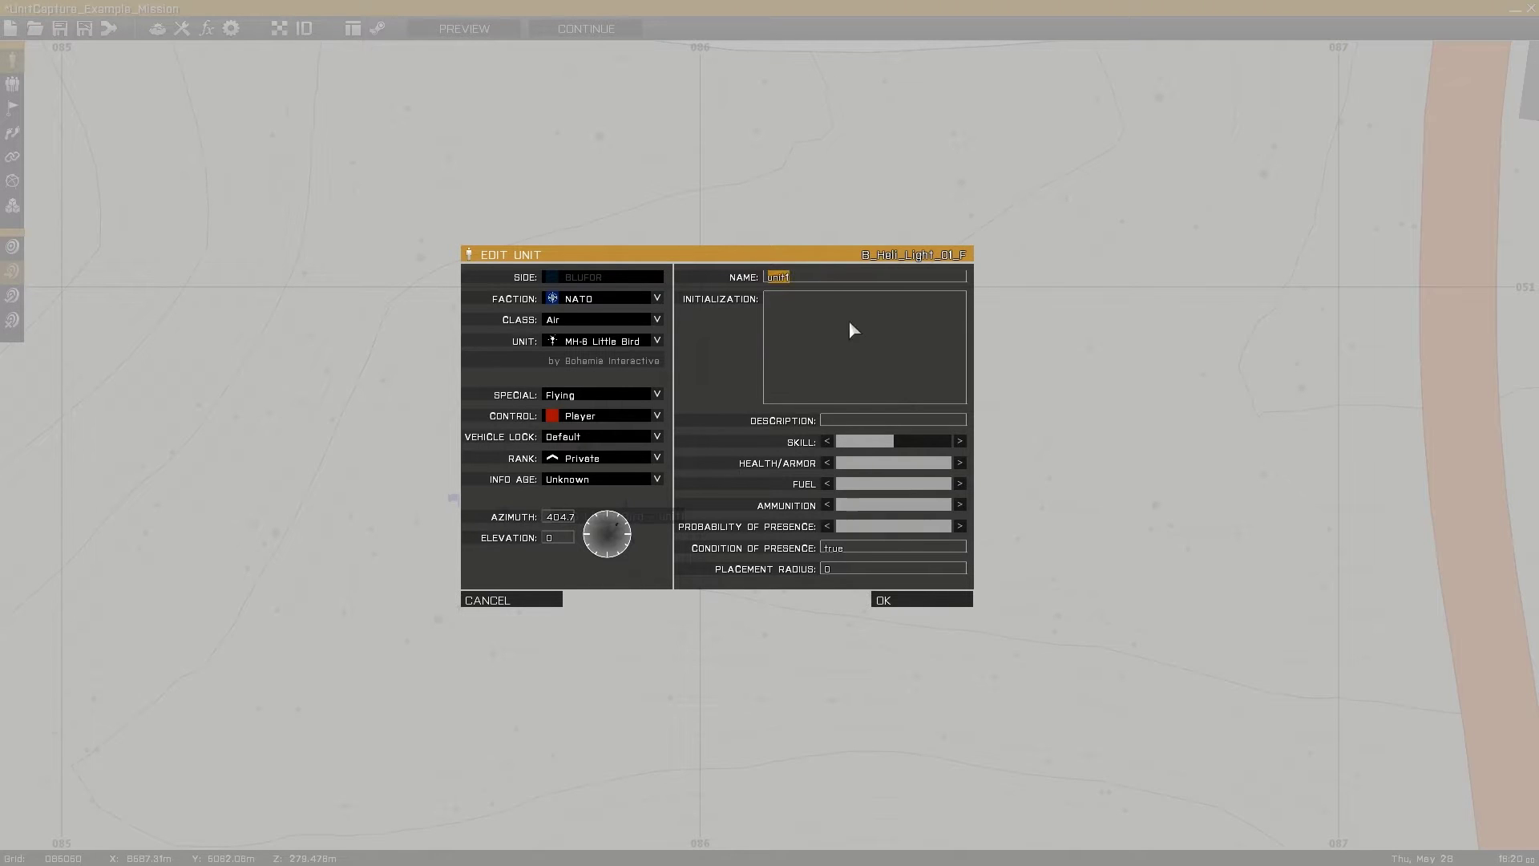
pyautogui.press('Escape')
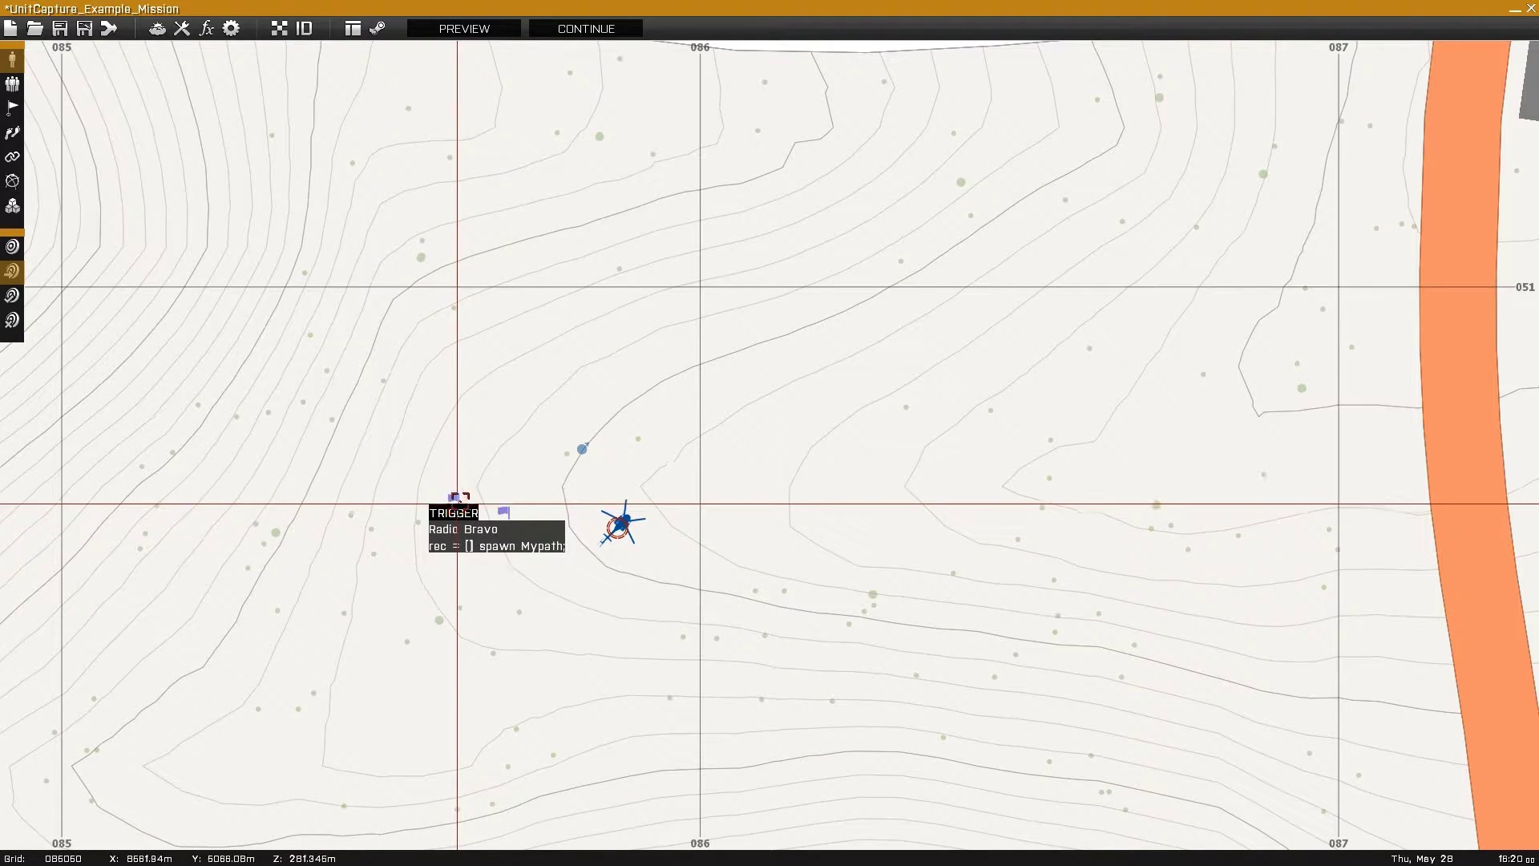
pyautogui.doubleClick(498, 509)
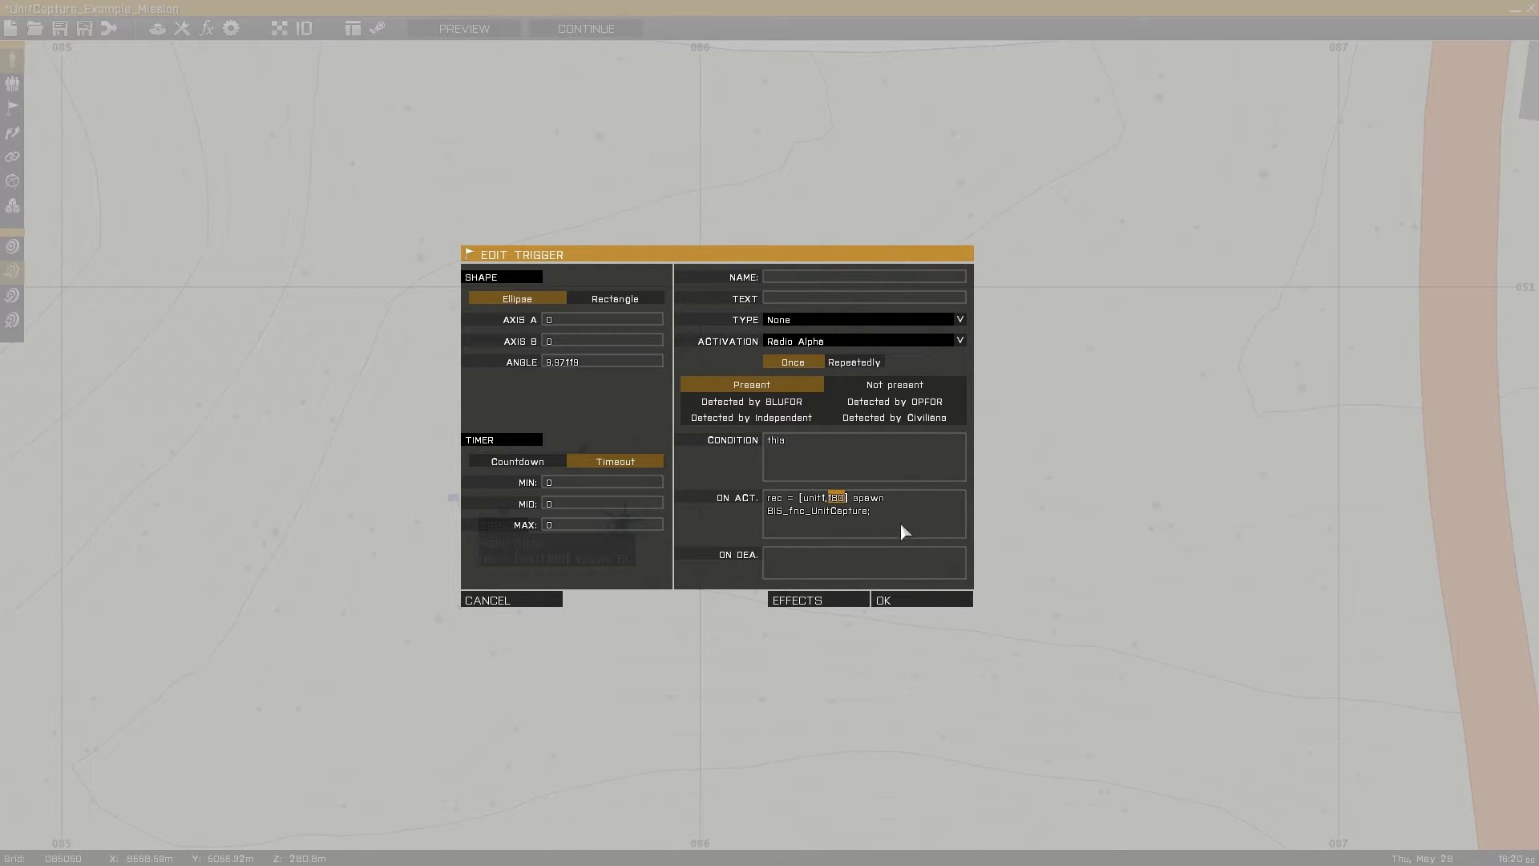
pyautogui.moveTo(893, 509); pyautogui.dragTo(730, 527)
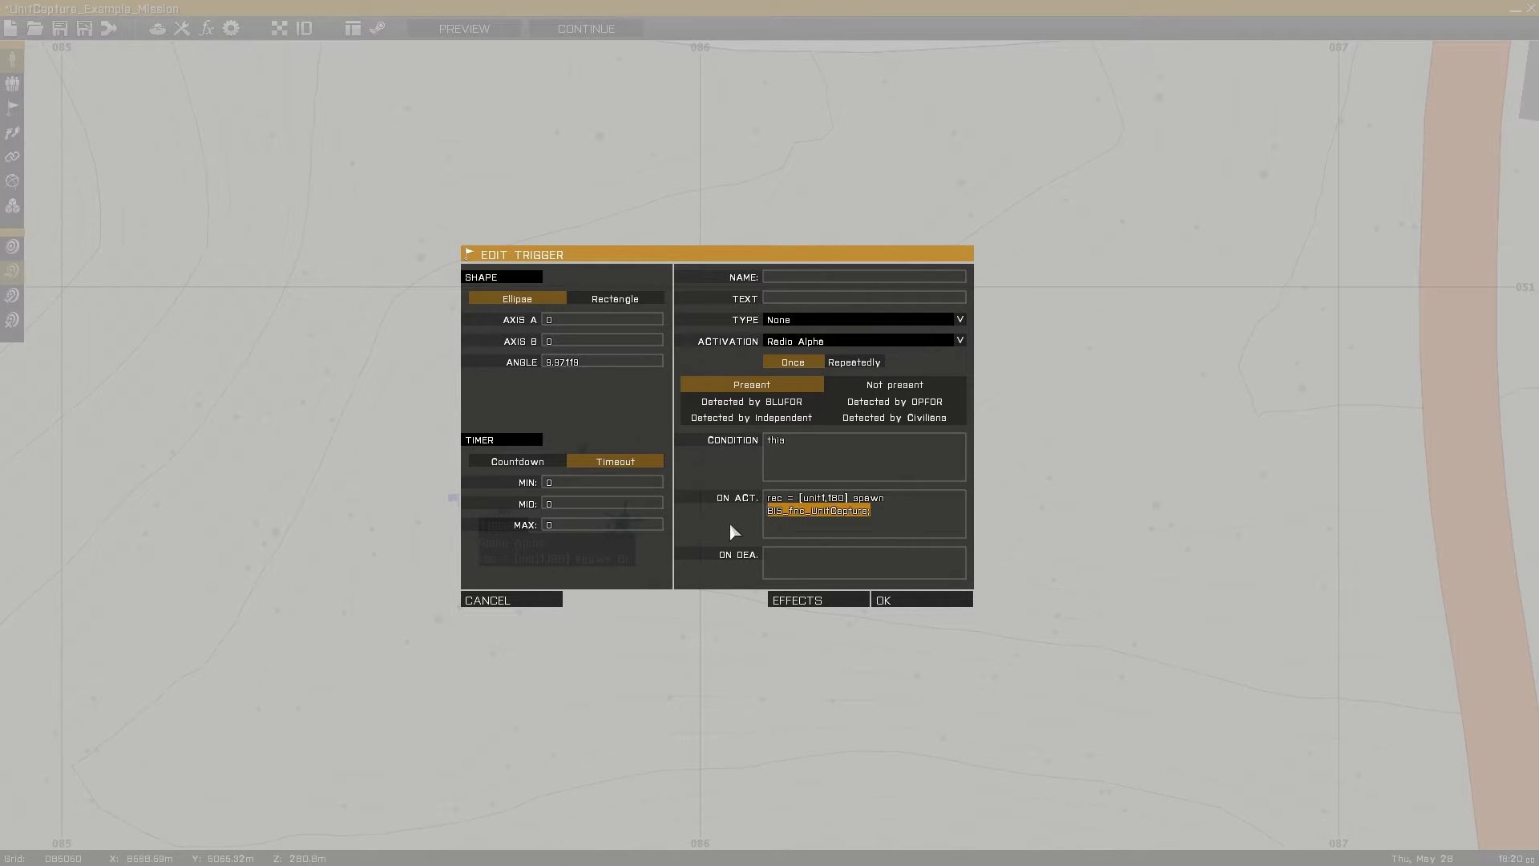
pyautogui.click(927, 601)
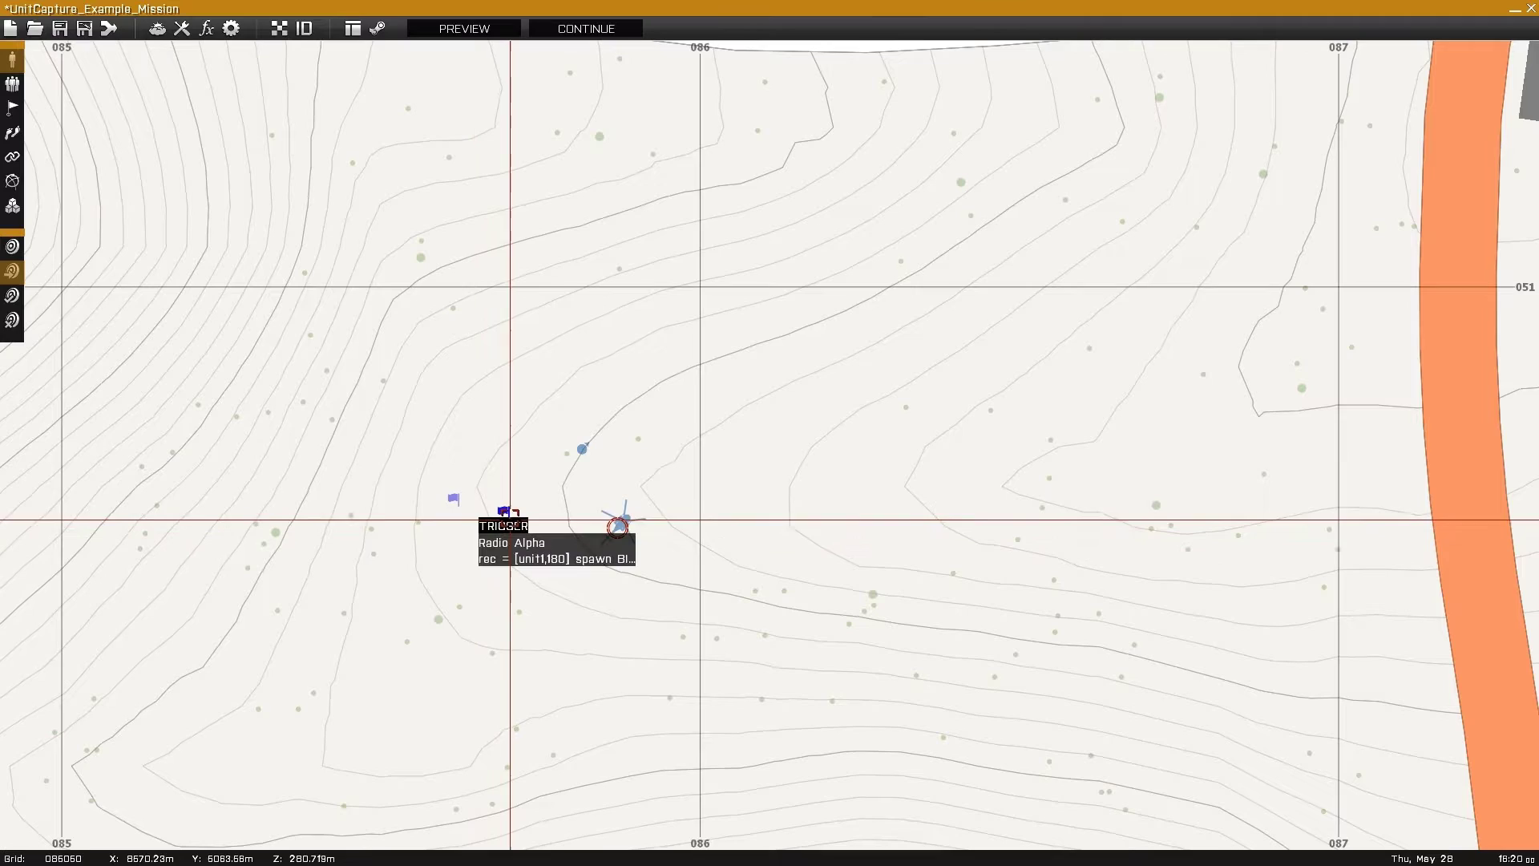
# Step: Examine the activation choices of the Radio Alpha trigger, keeping Radio Alpha selected
pyautogui.doubleClick(503, 510)
pyautogui.click(773, 345)
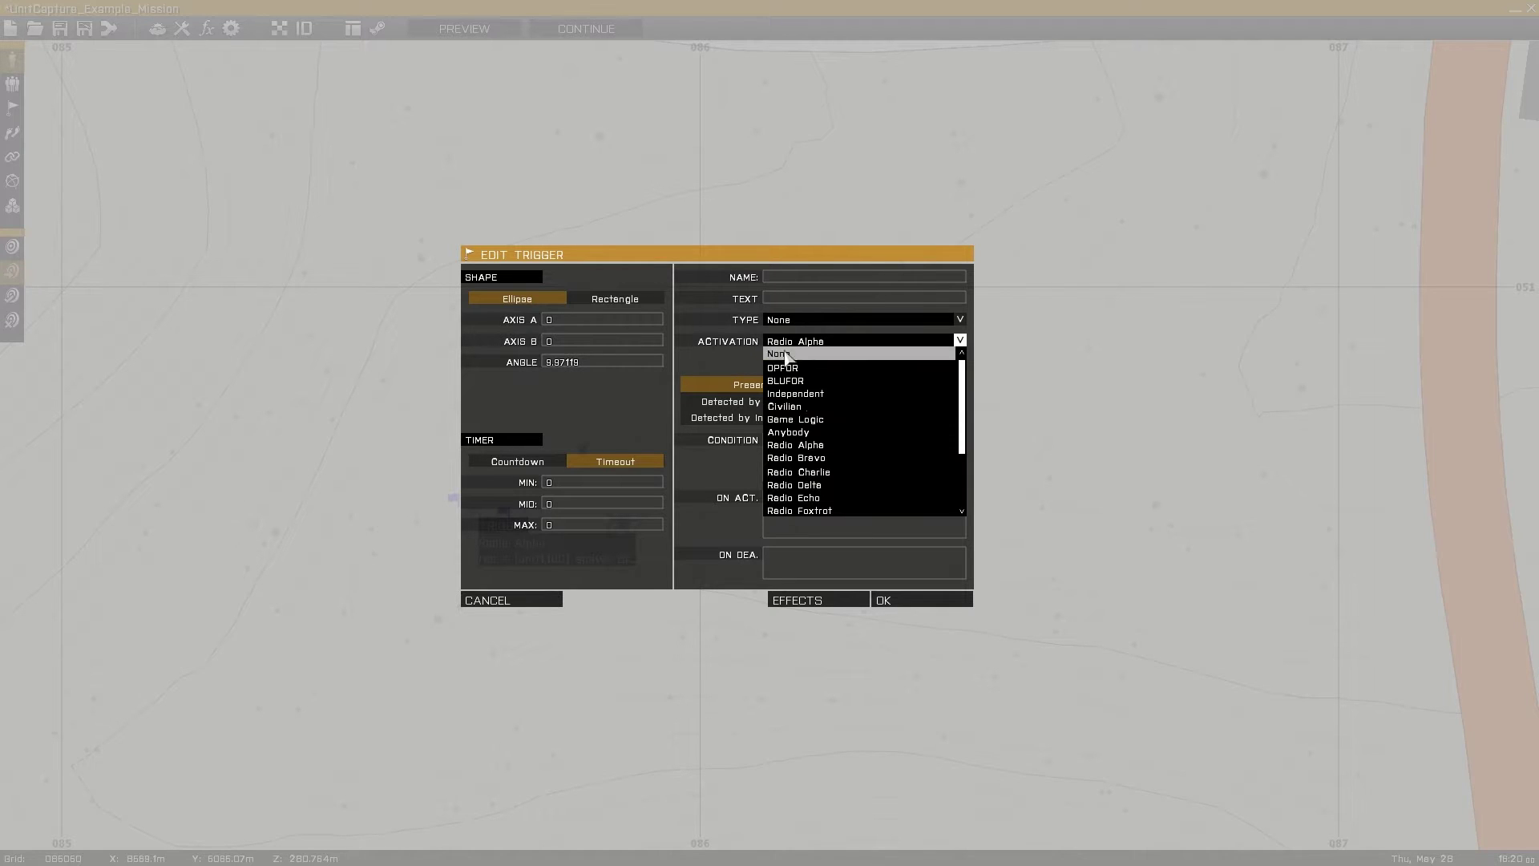
pyautogui.click(826, 457)
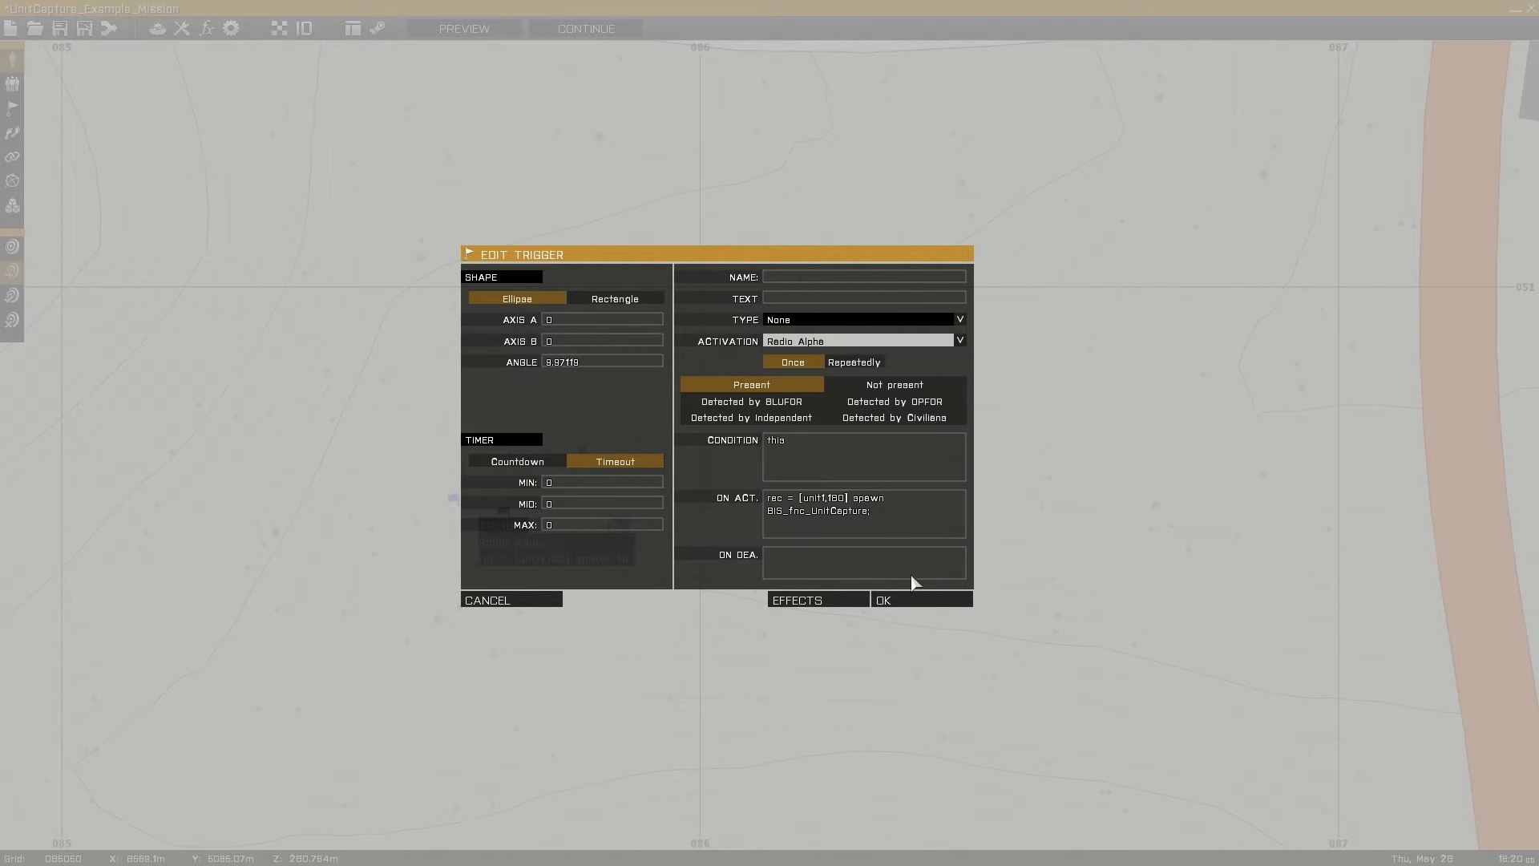
pyautogui.click(882, 599)
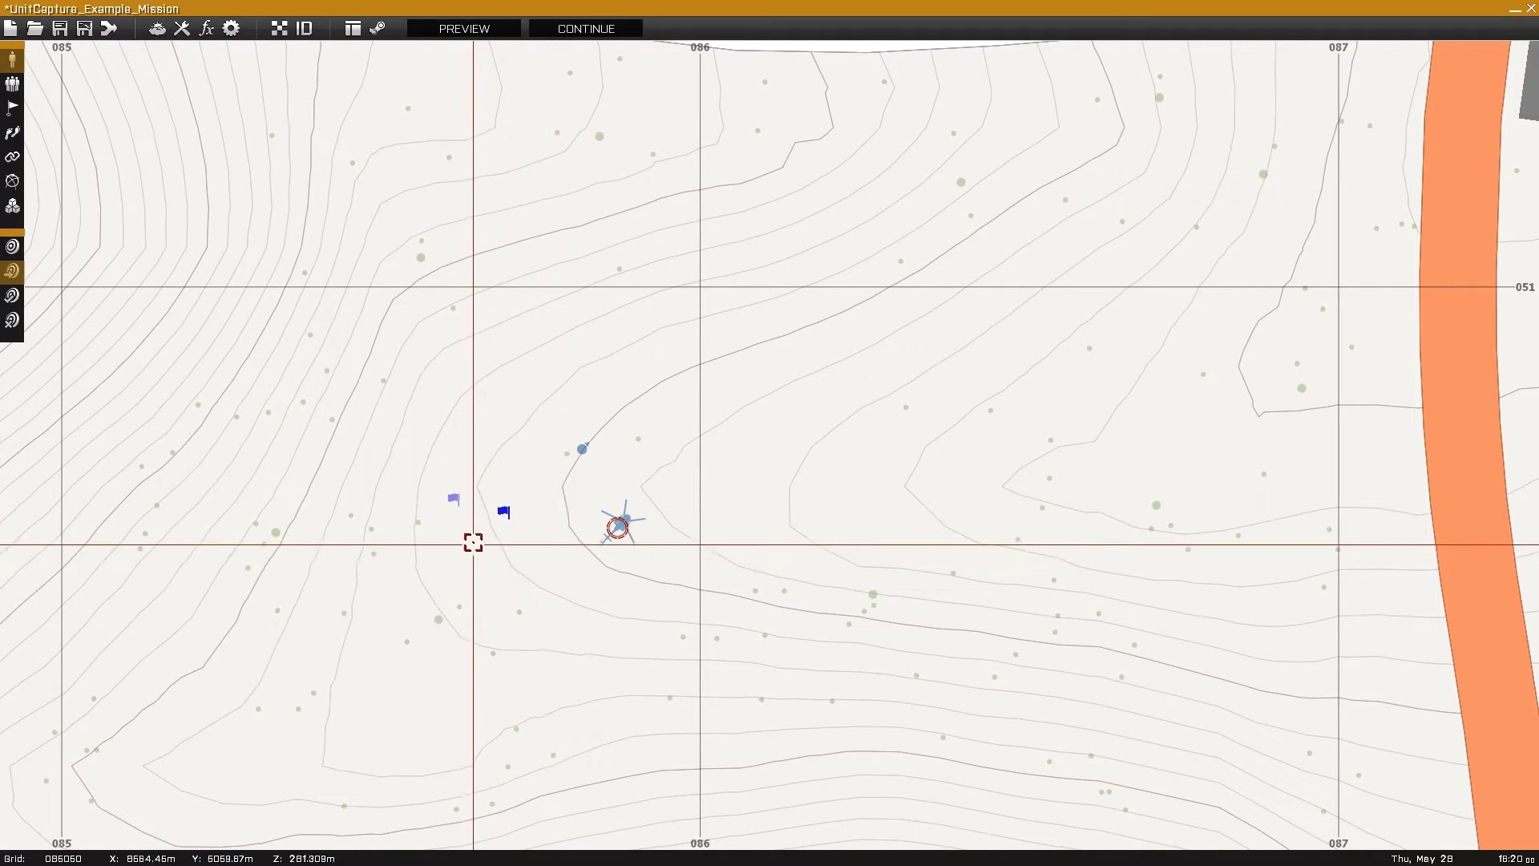
# Step: Review the activation setting and spawn code of the Radio Bravo trigger
pyautogui.moveTo(453, 497)
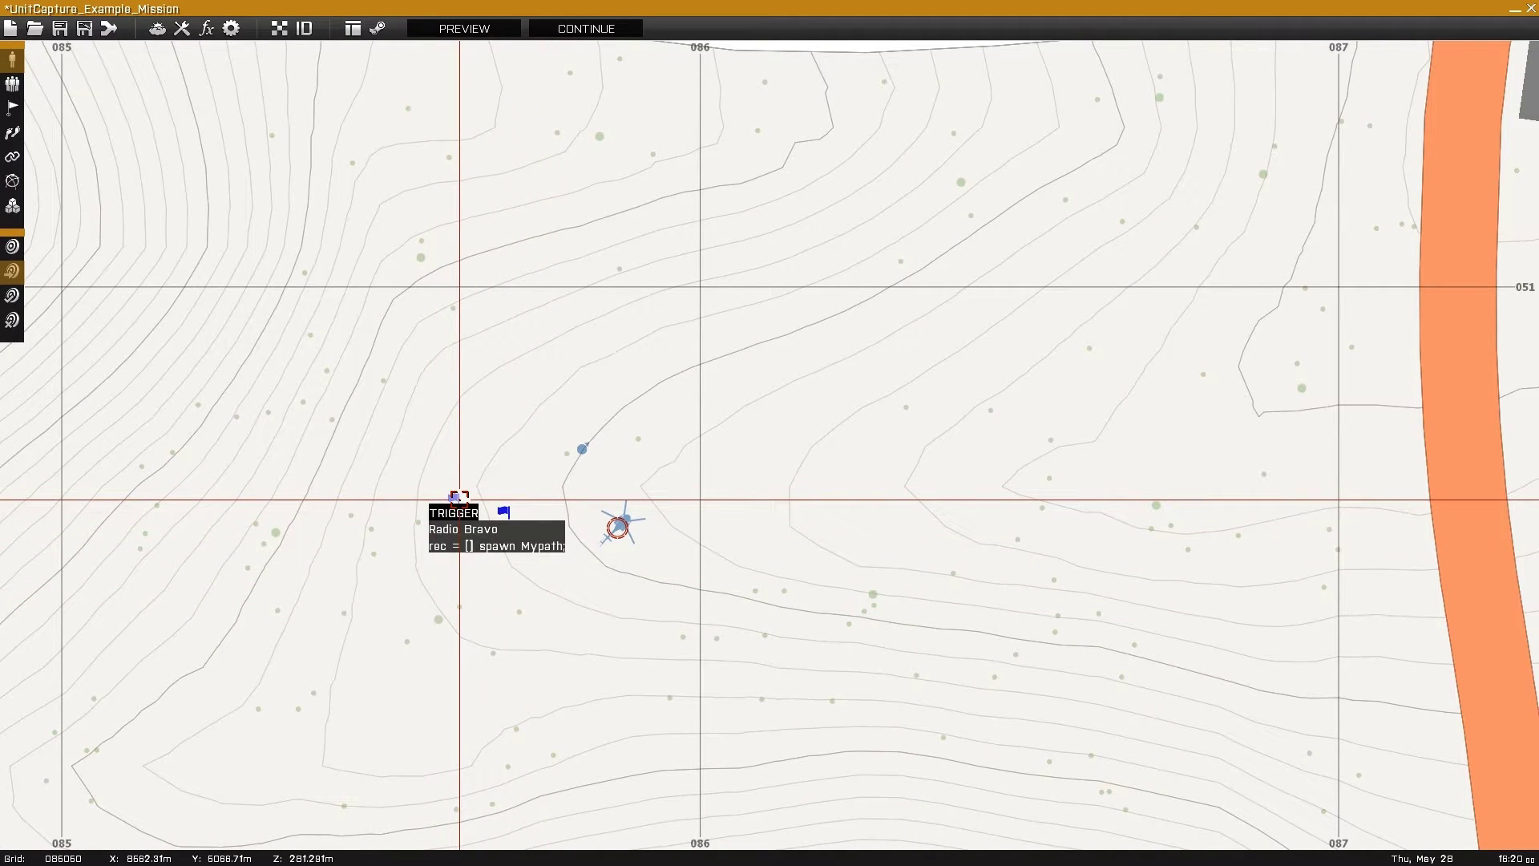
pyautogui.doubleClick(457, 499)
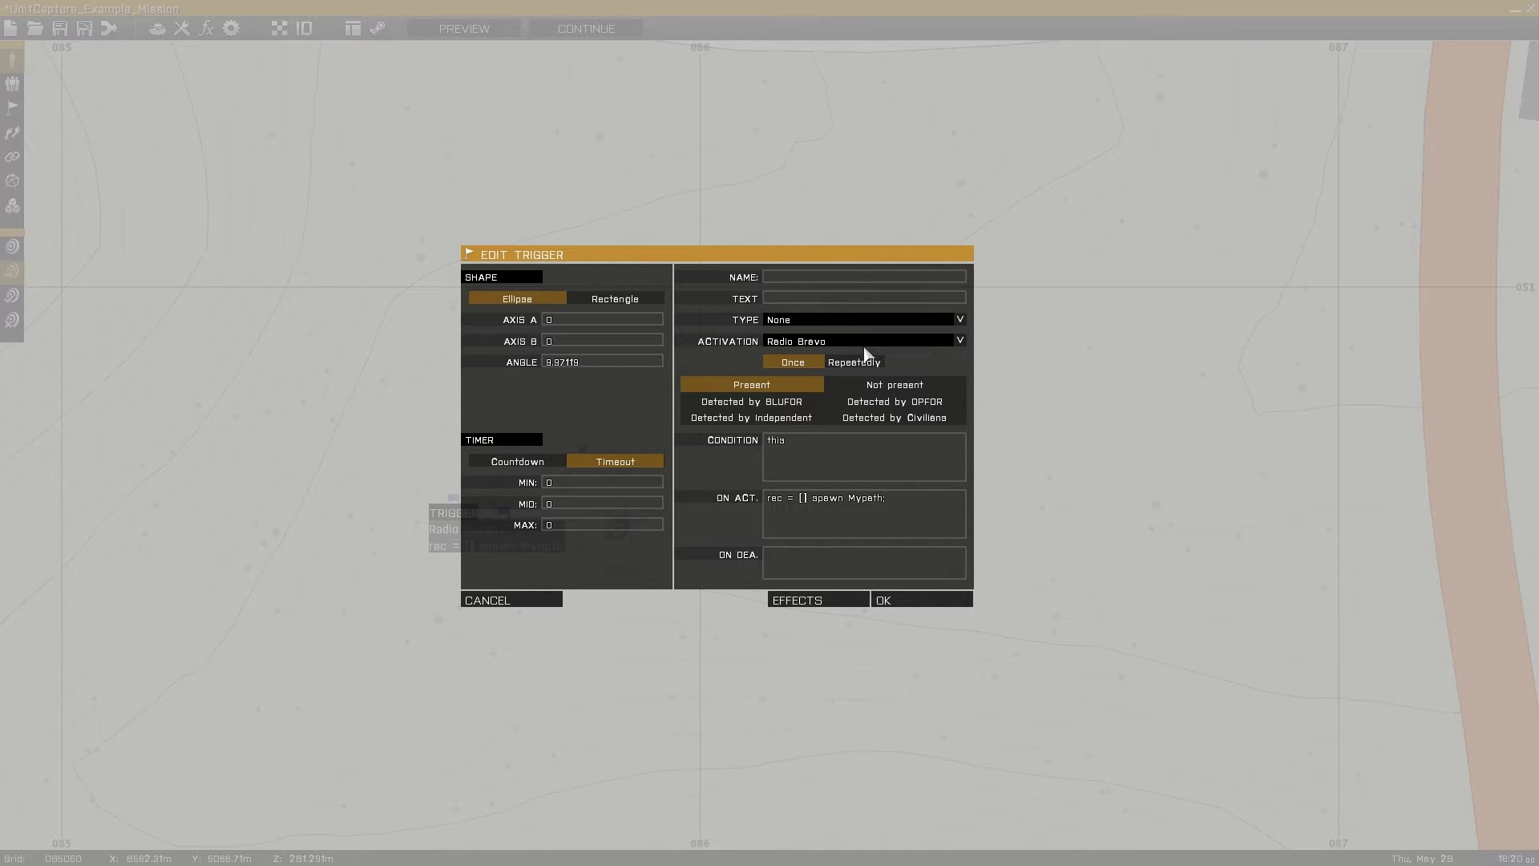
pyautogui.click(501, 600)
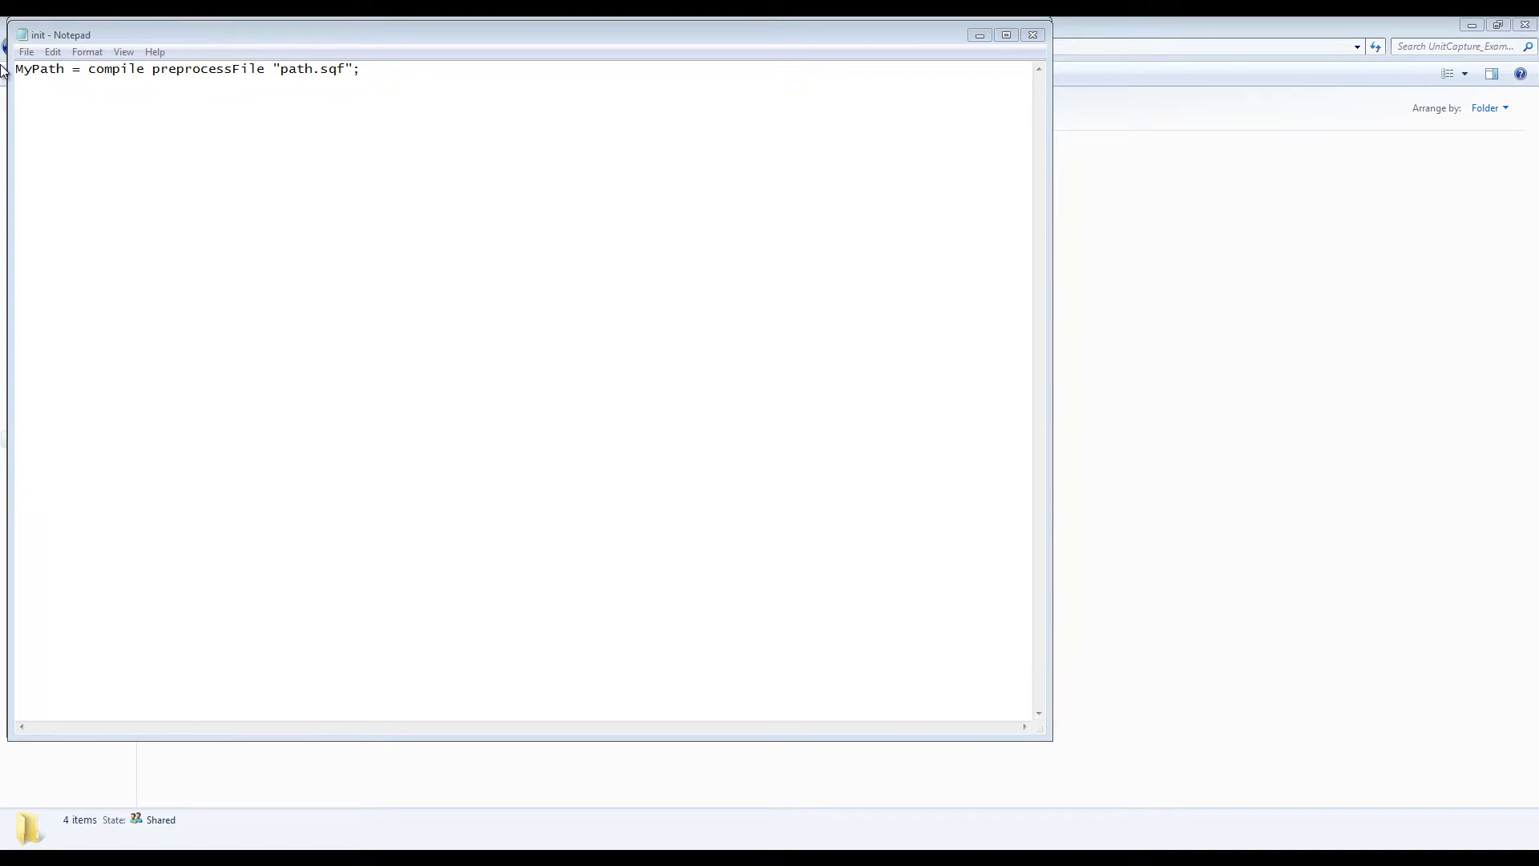
# Step: Switch to Notepad and examine the preprocessFile line in the init file and the UnitPlay script in the path file
pyautogui.click(176, 111)
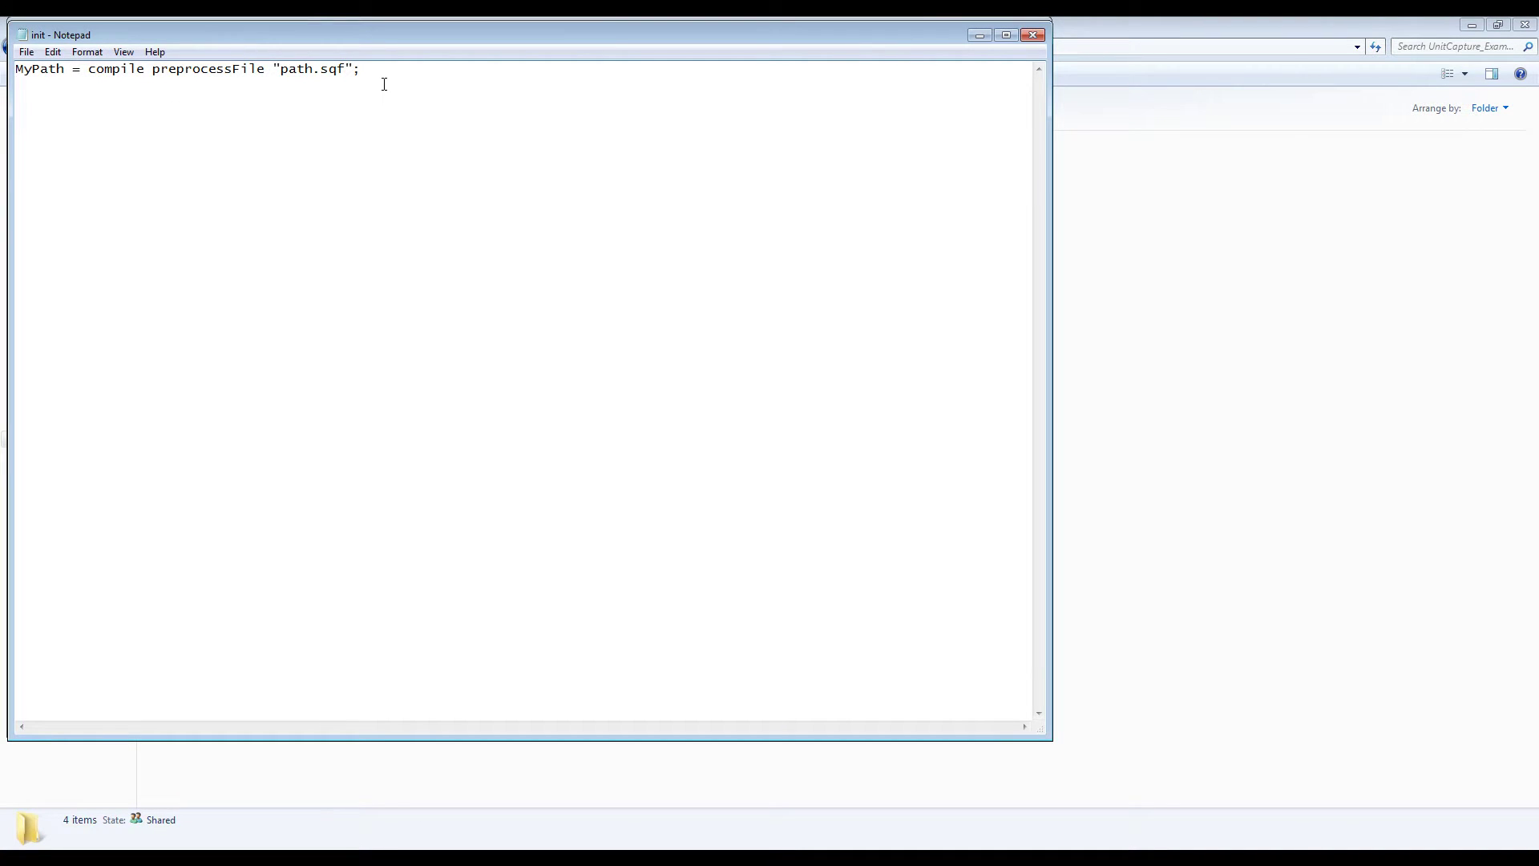
pyautogui.moveTo(158, 82); pyautogui.dragTo(21, 72)
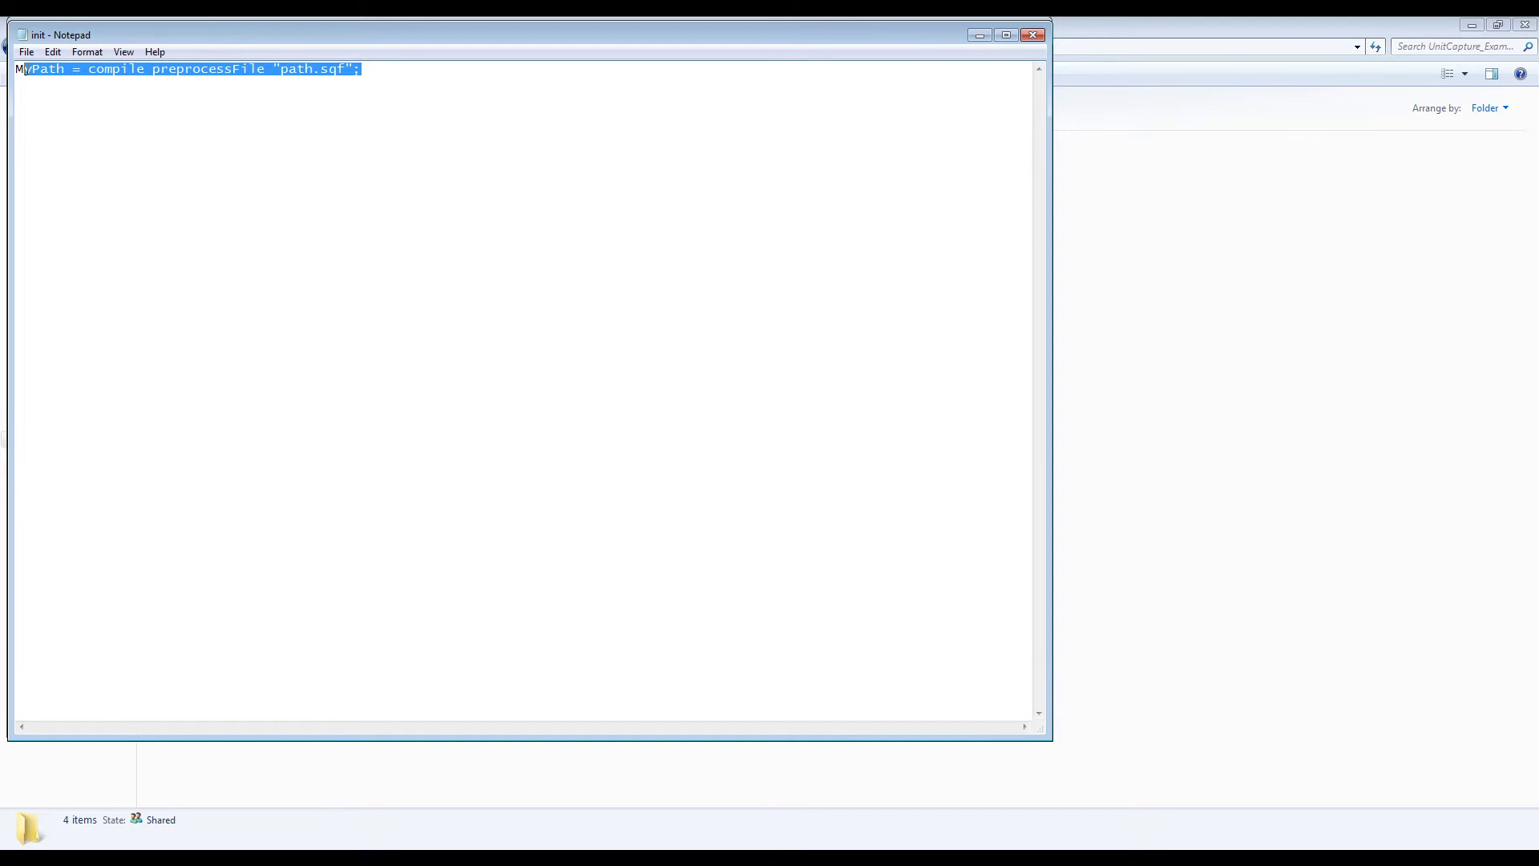
pyautogui.click(212, 90)
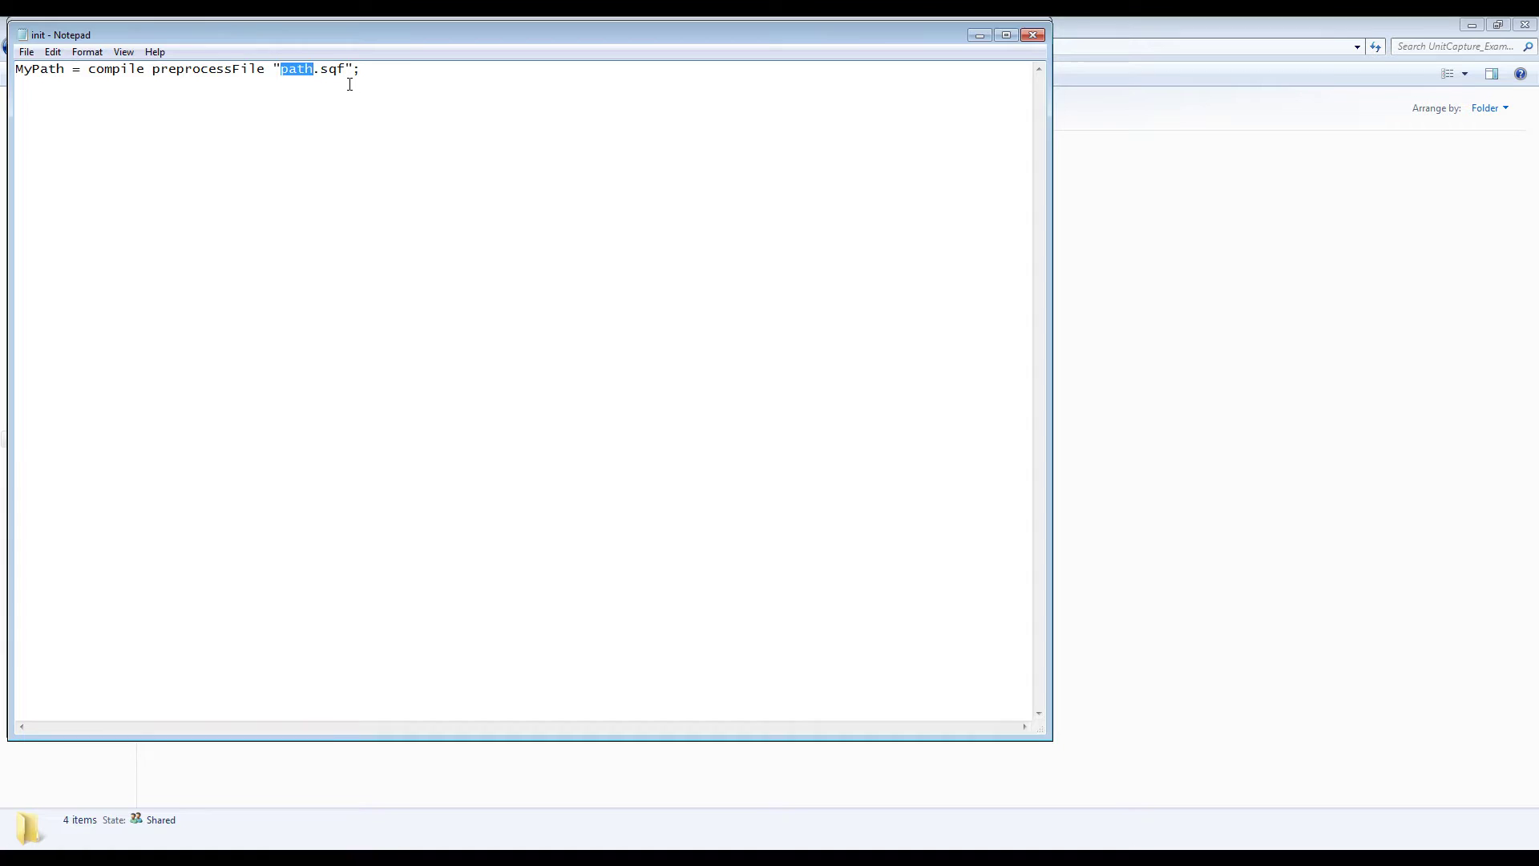
pyautogui.moveTo(907, 37); pyautogui.dragTo(1064, 155)
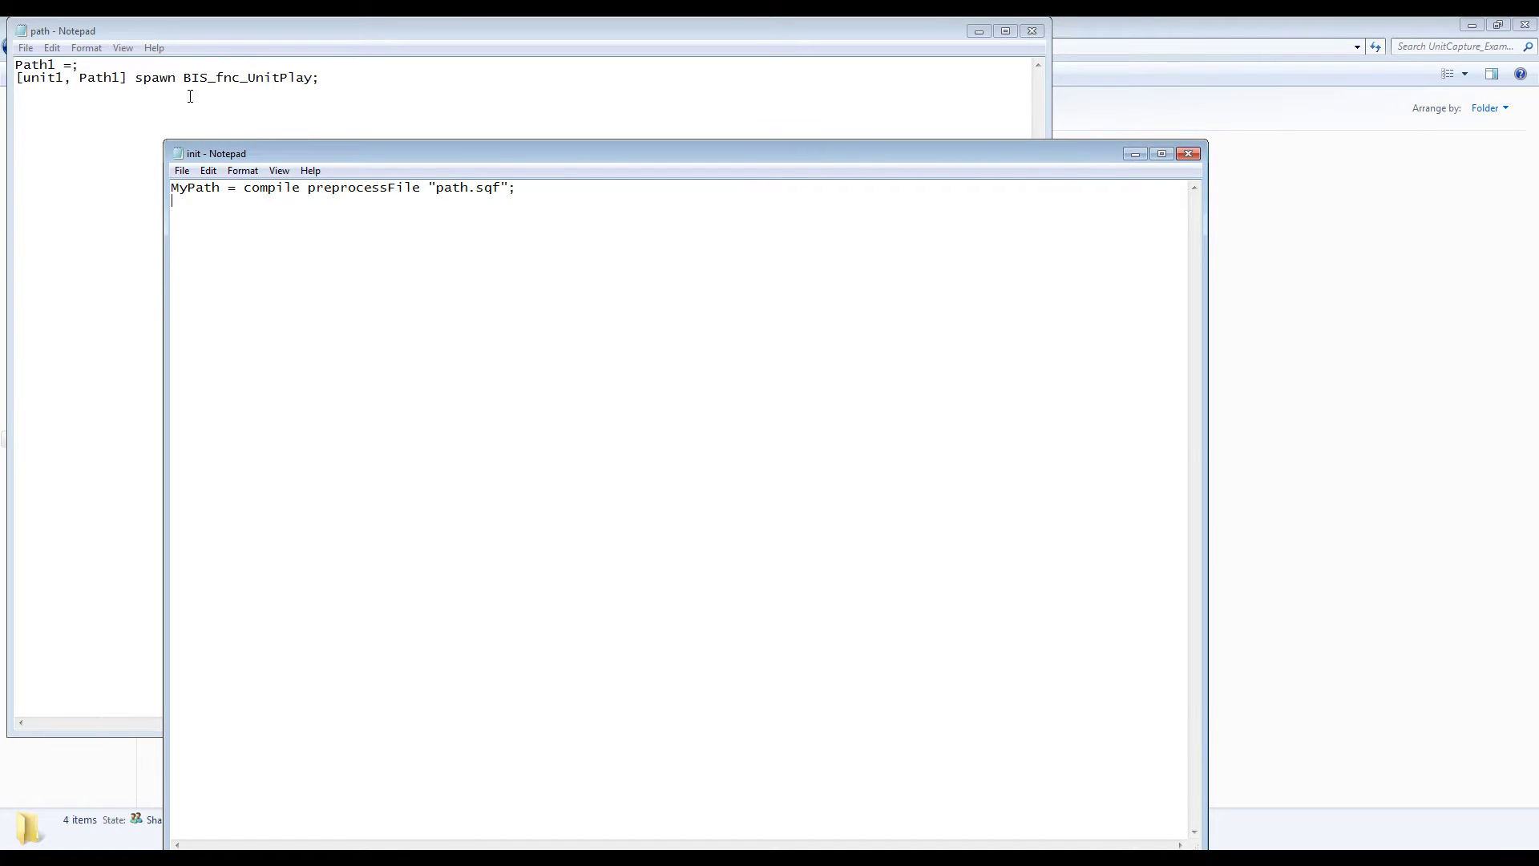
pyautogui.click(105, 110)
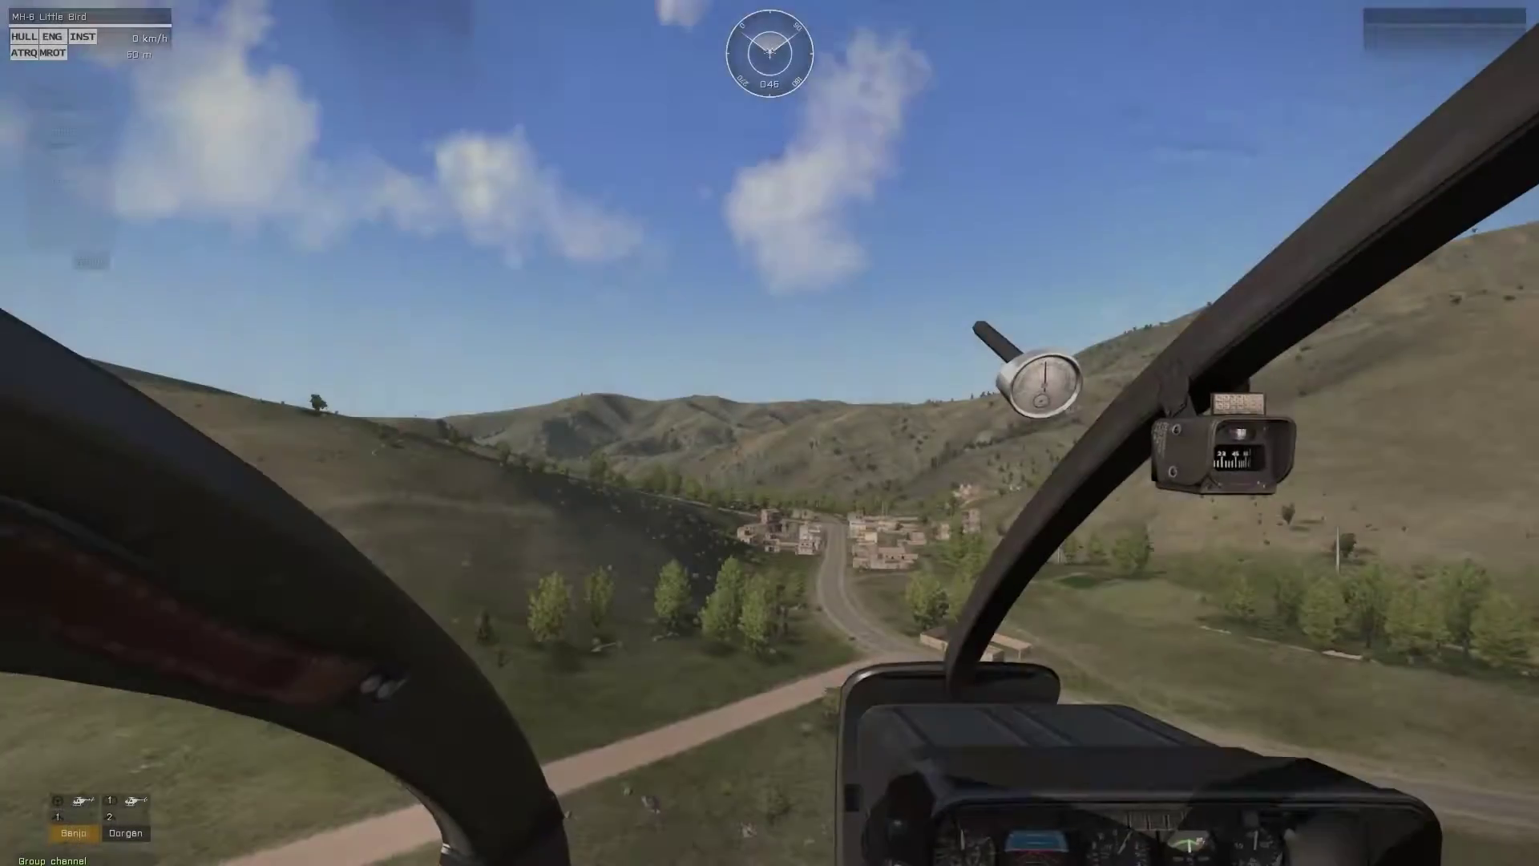
# Step: Start the unit capture in the mission, fly the Little Bird into the village and land beside the two-storey building
pyautogui.press('1')
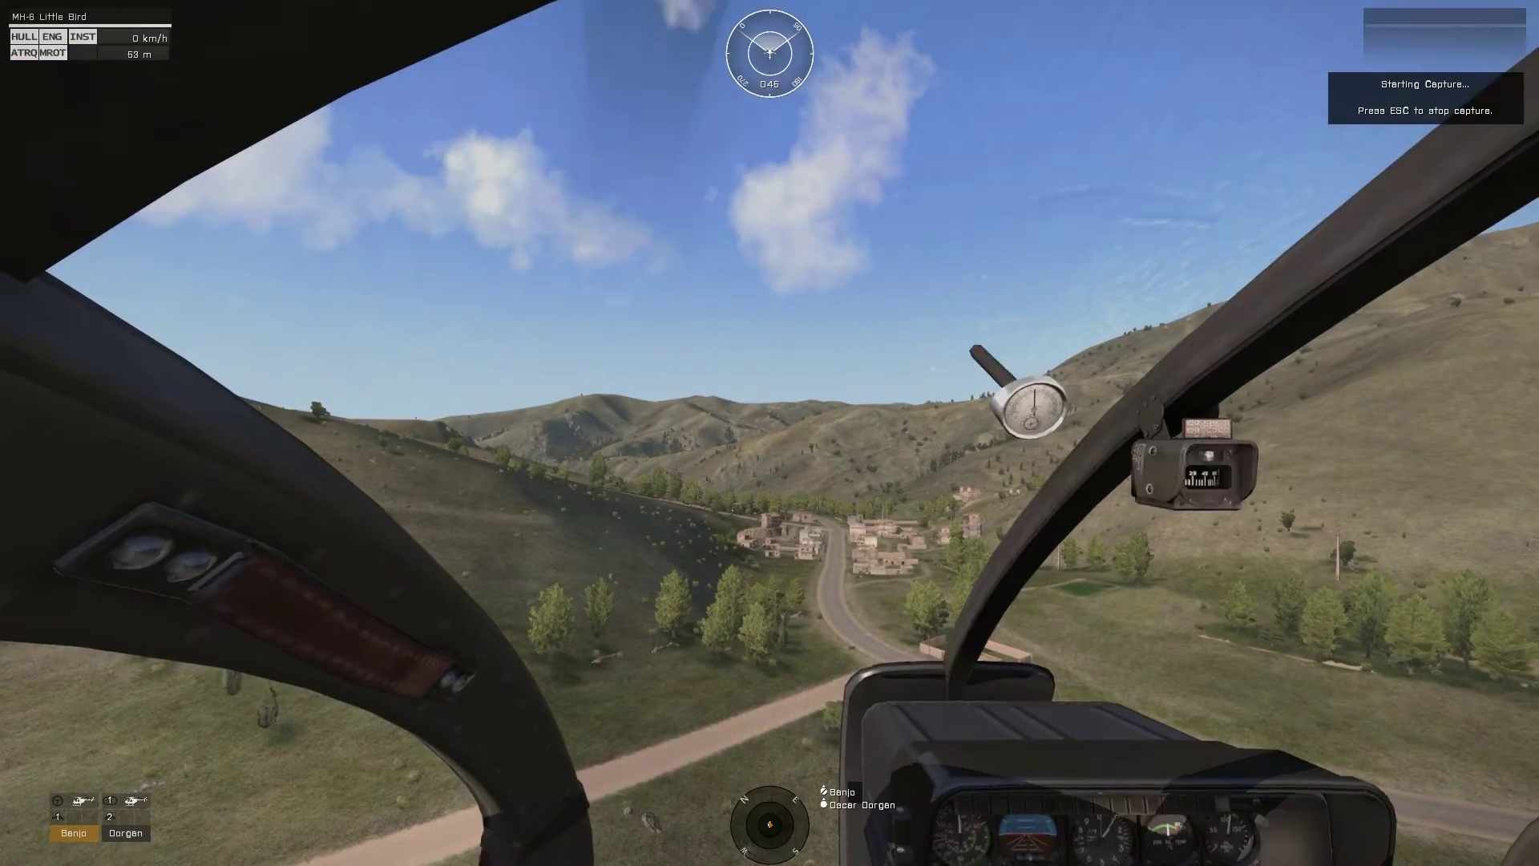
pyautogui.press('w')
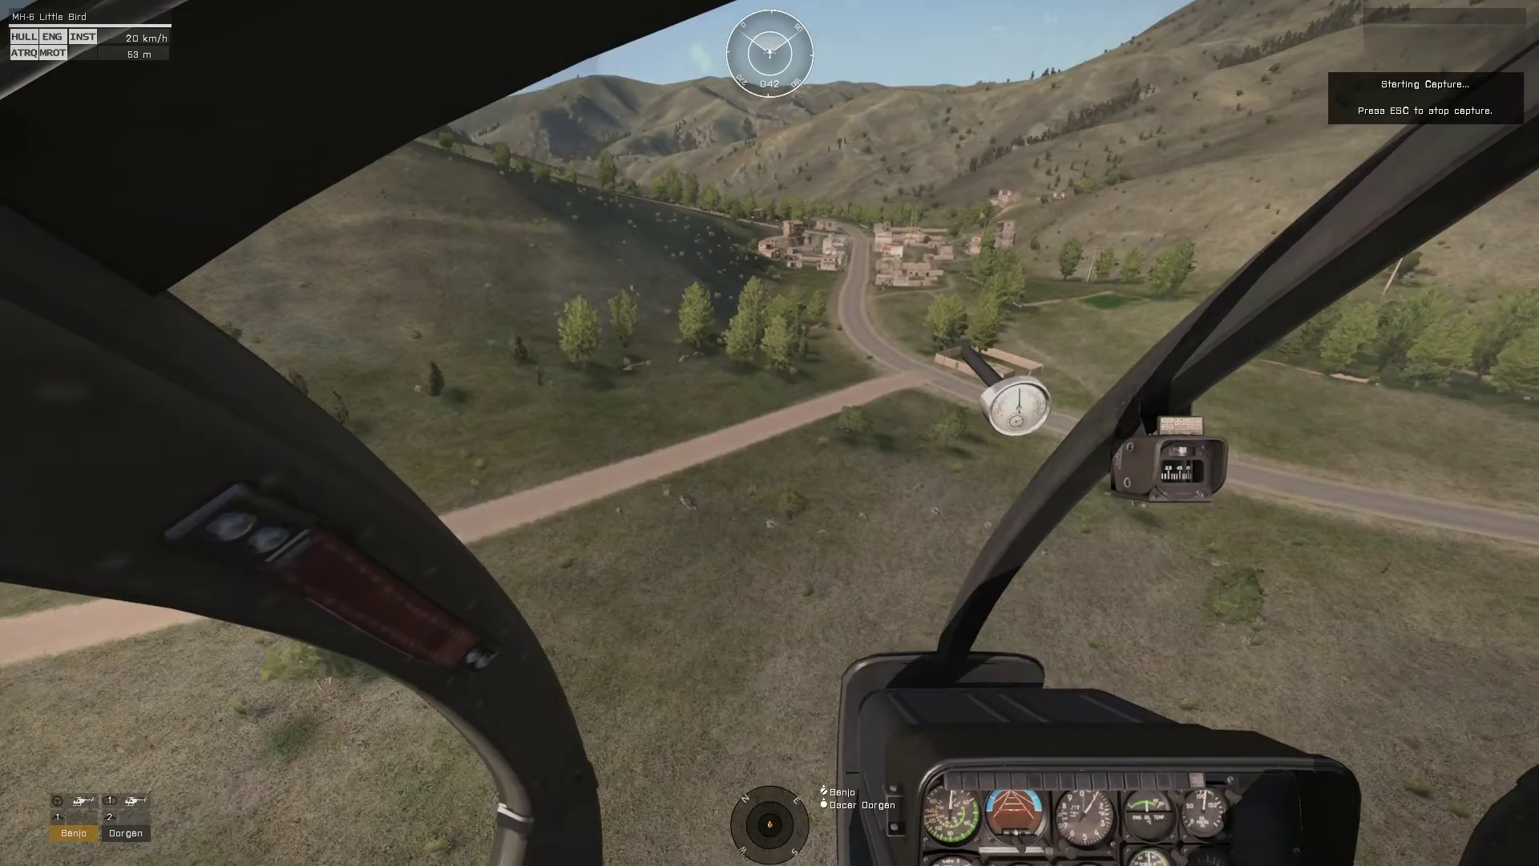
pyautogui.press('s')
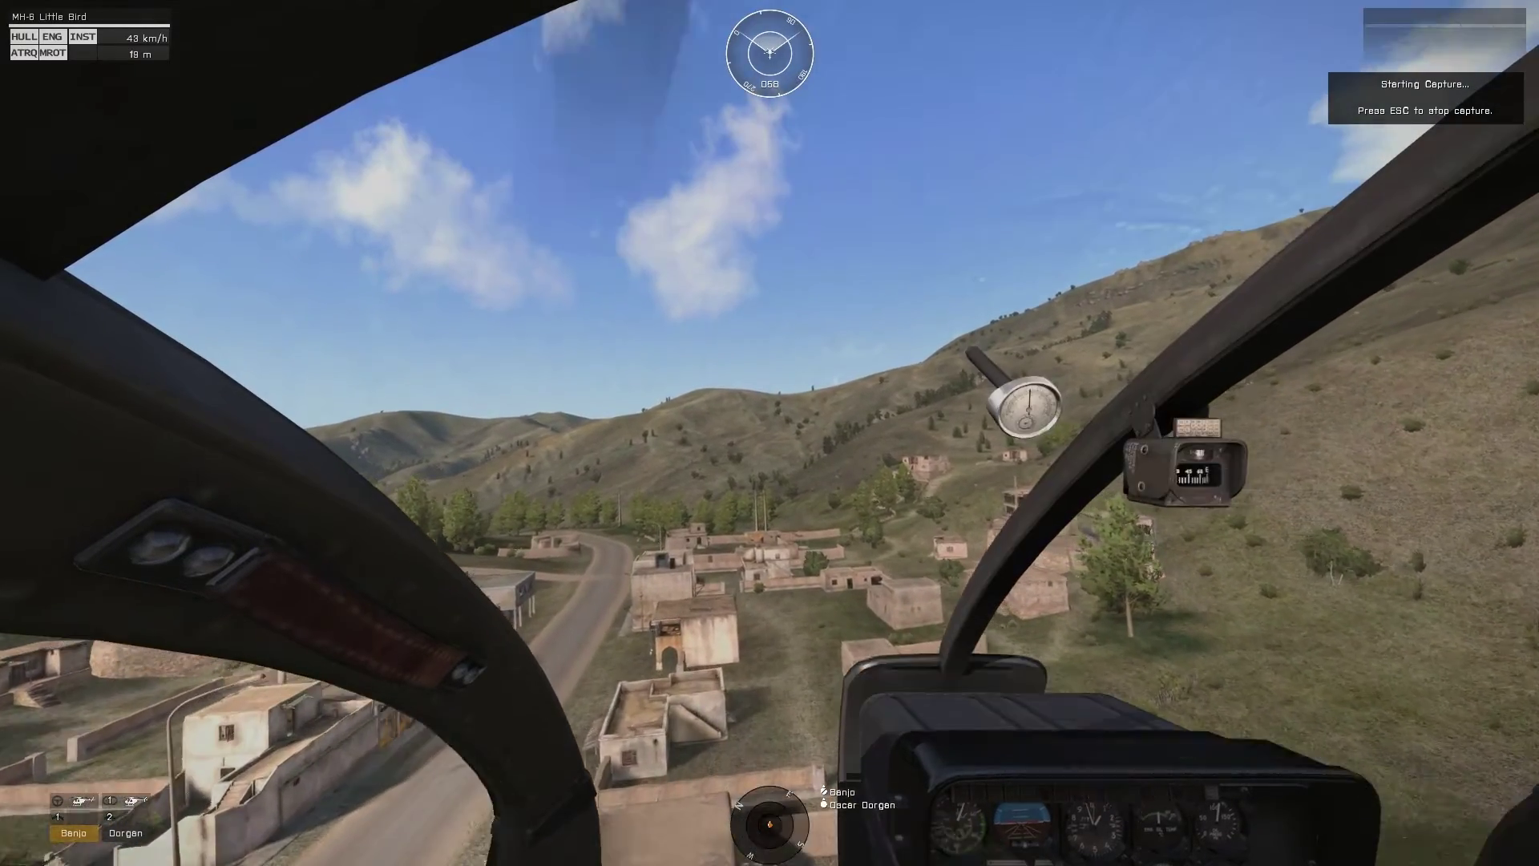
pyautogui.press('s')
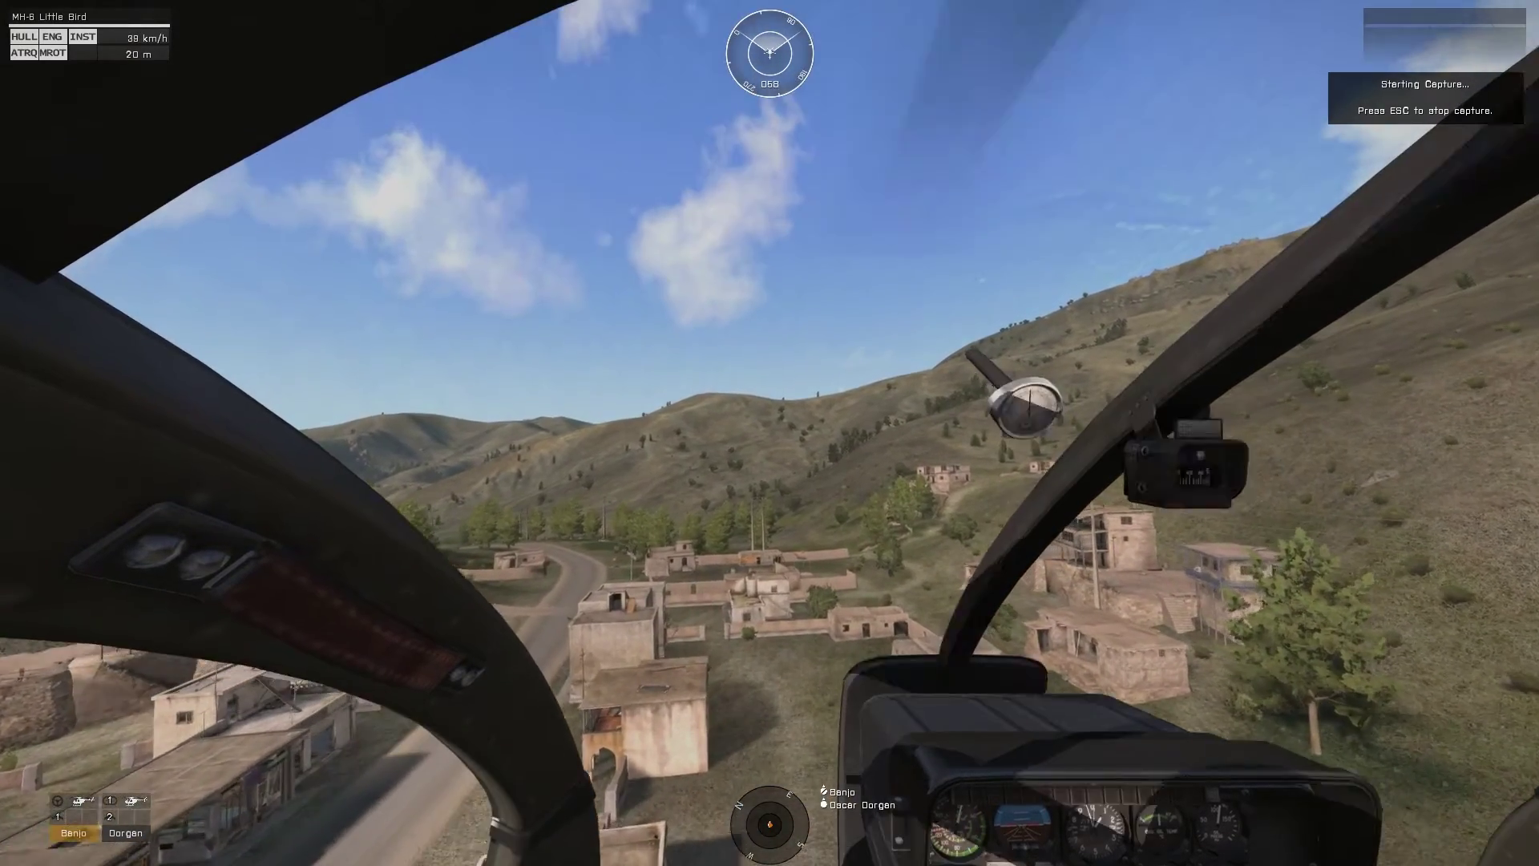
pyautogui.press('a')
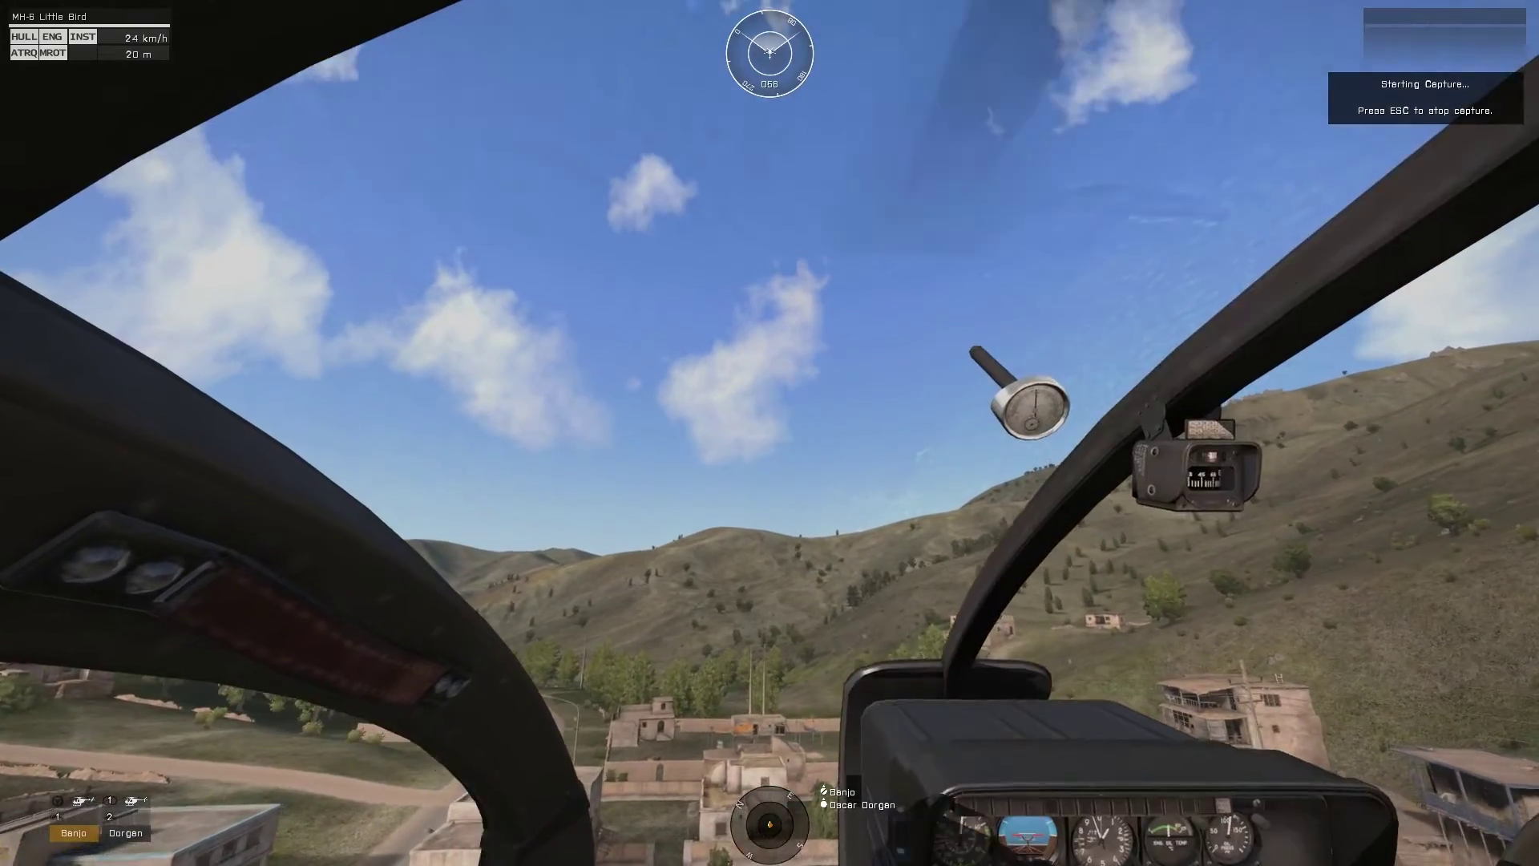
pyautogui.press('w')
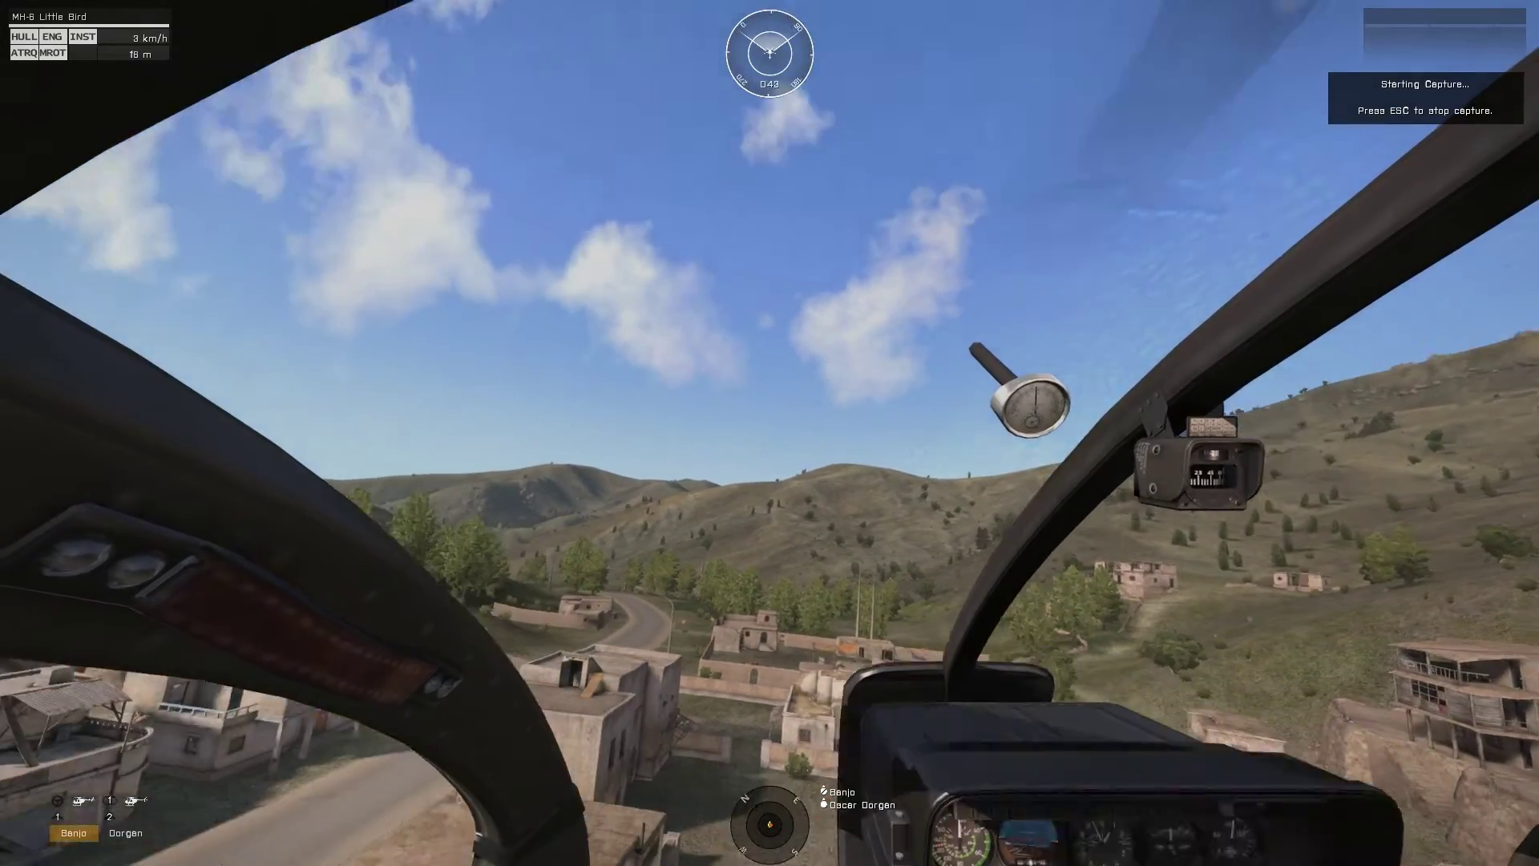
pyautogui.press('w')
pyautogui.press('d')
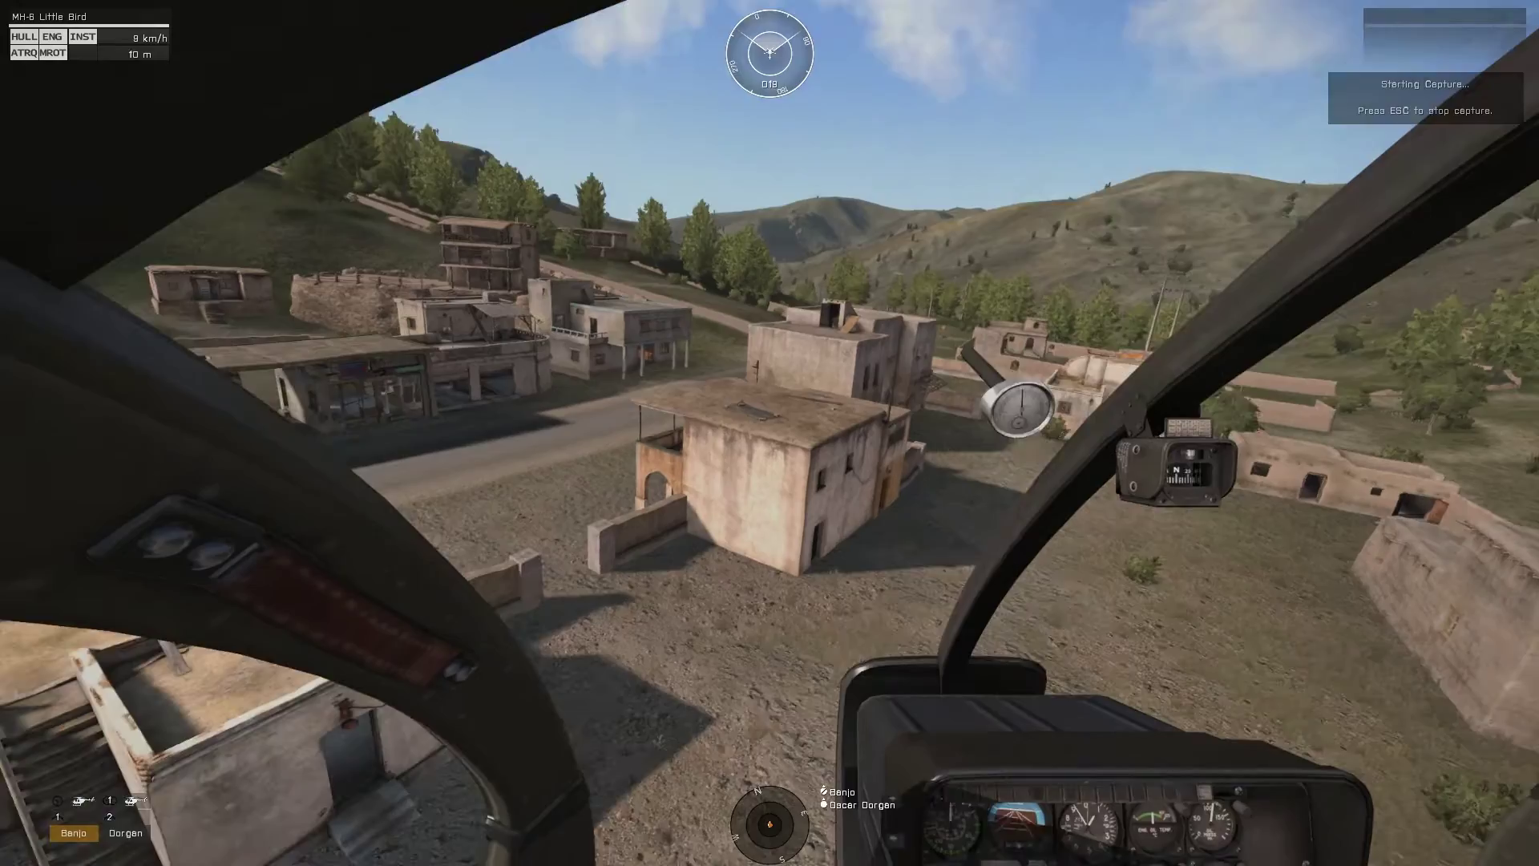
pyautogui.press('s')
pyautogui.press('s')
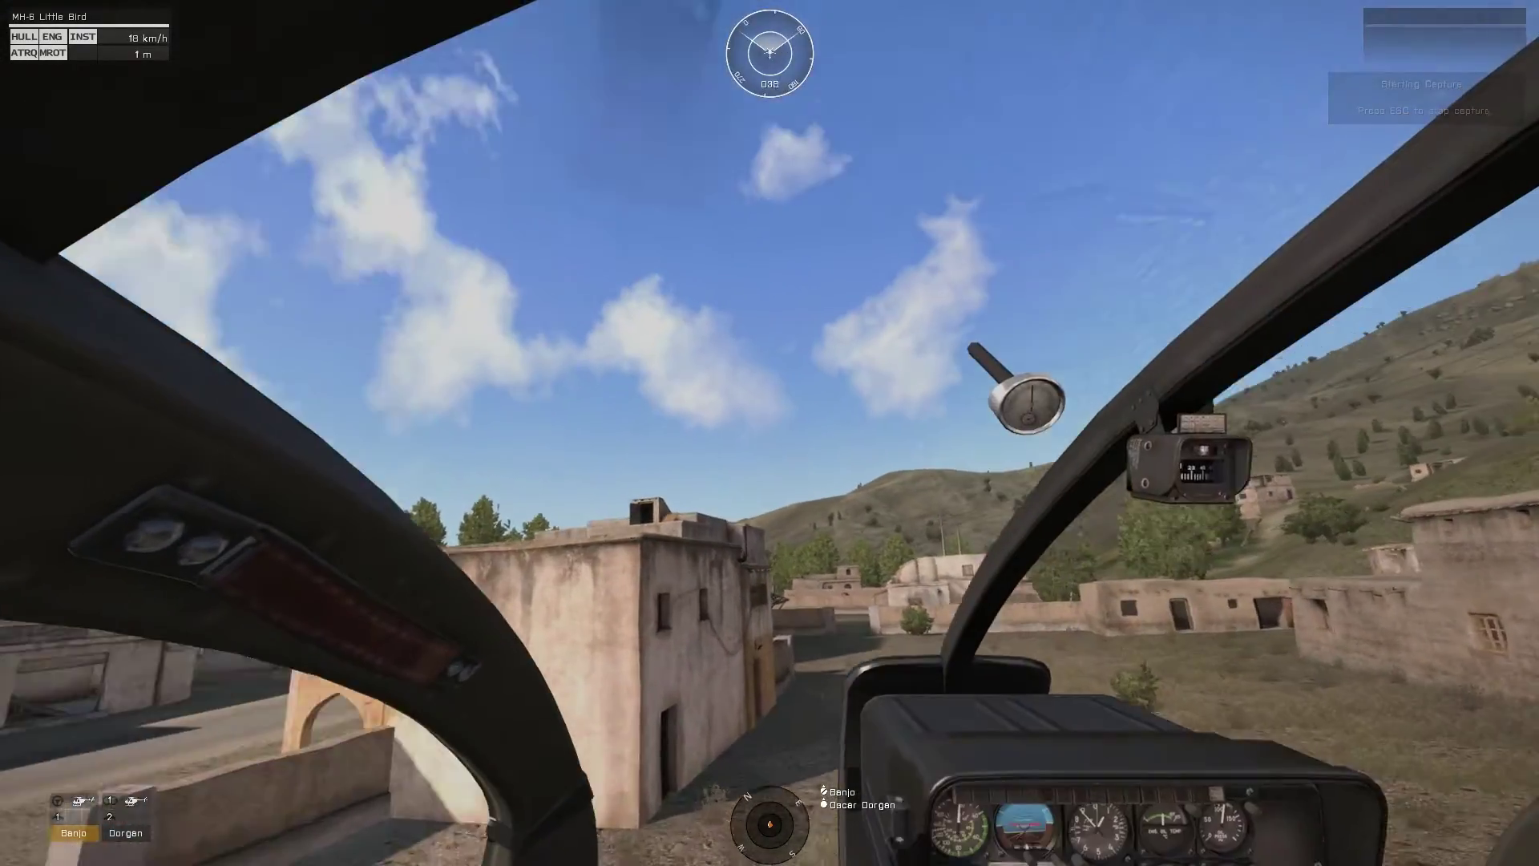
pyautogui.press('w')
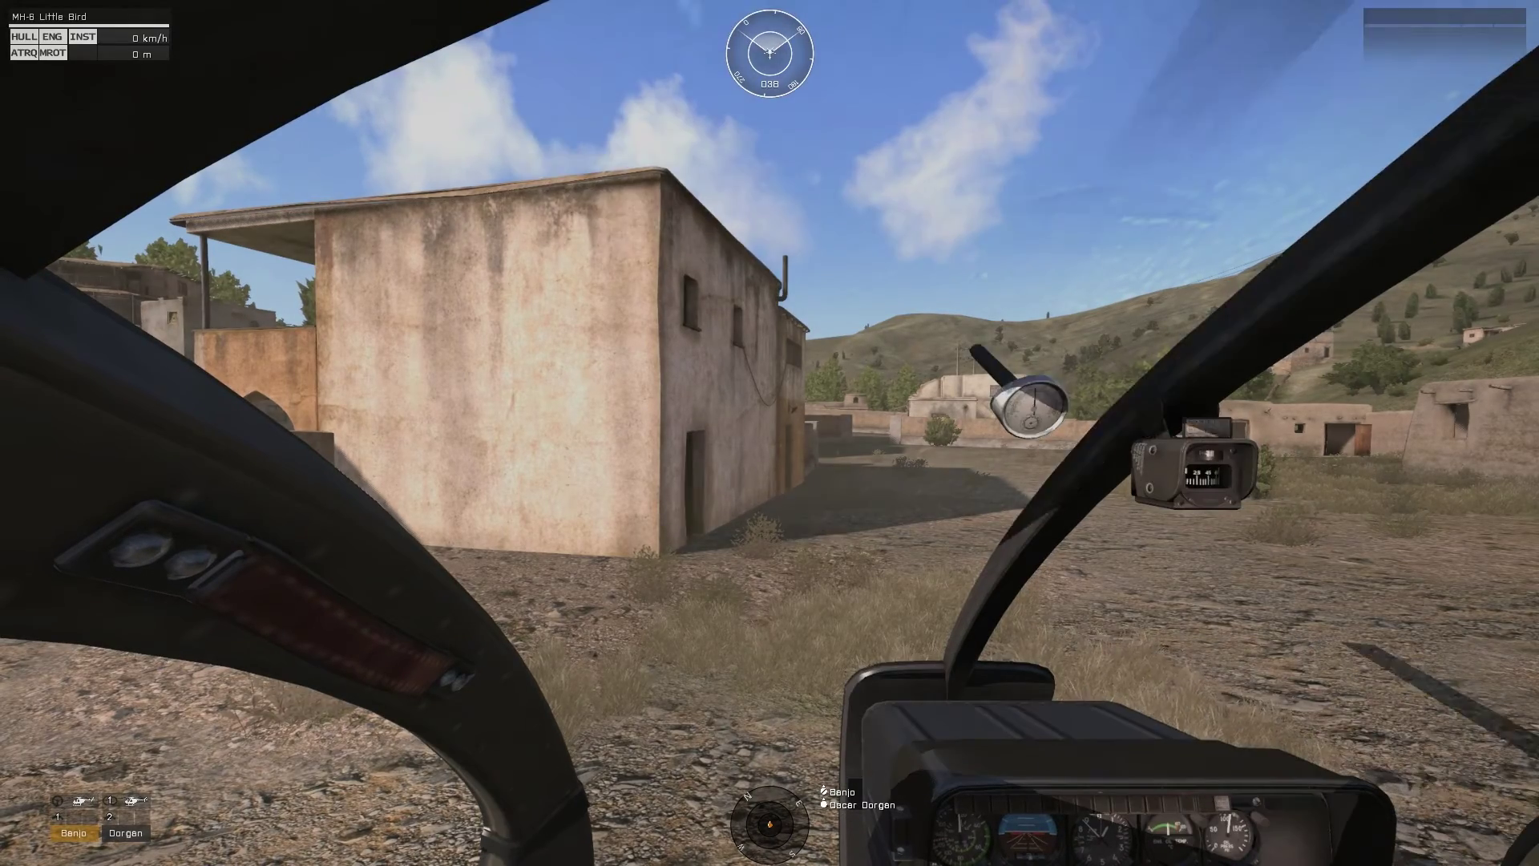
# Step: Take off from the village, fly the helicopter out over the hills and land on the open ground near the power lines
pyautogui.press('shift')
pyautogui.press('x')
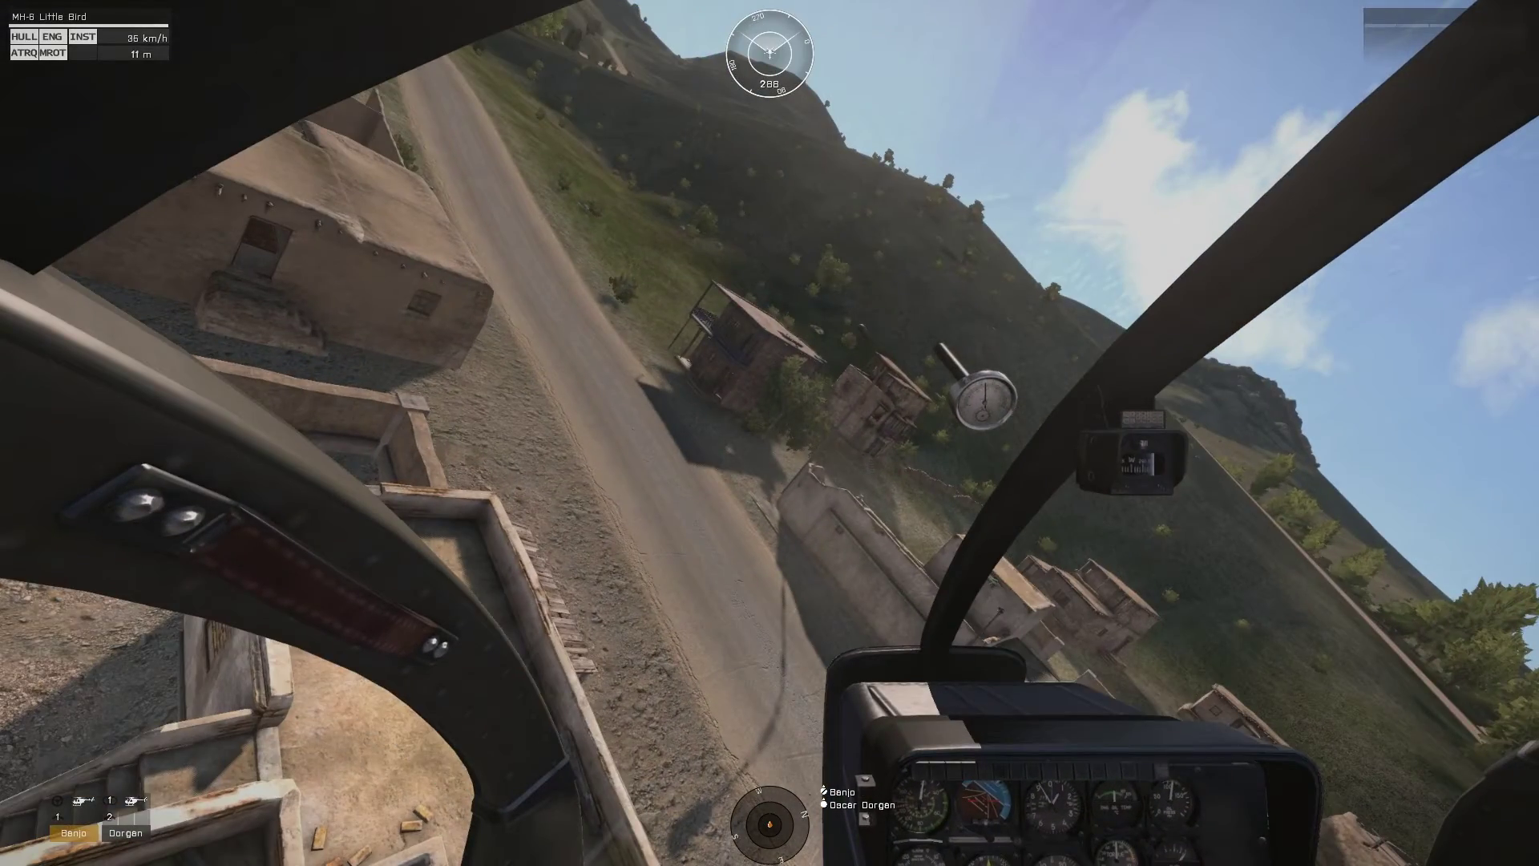
pyautogui.press('shift')
pyautogui.press('w')
pyautogui.press('a')
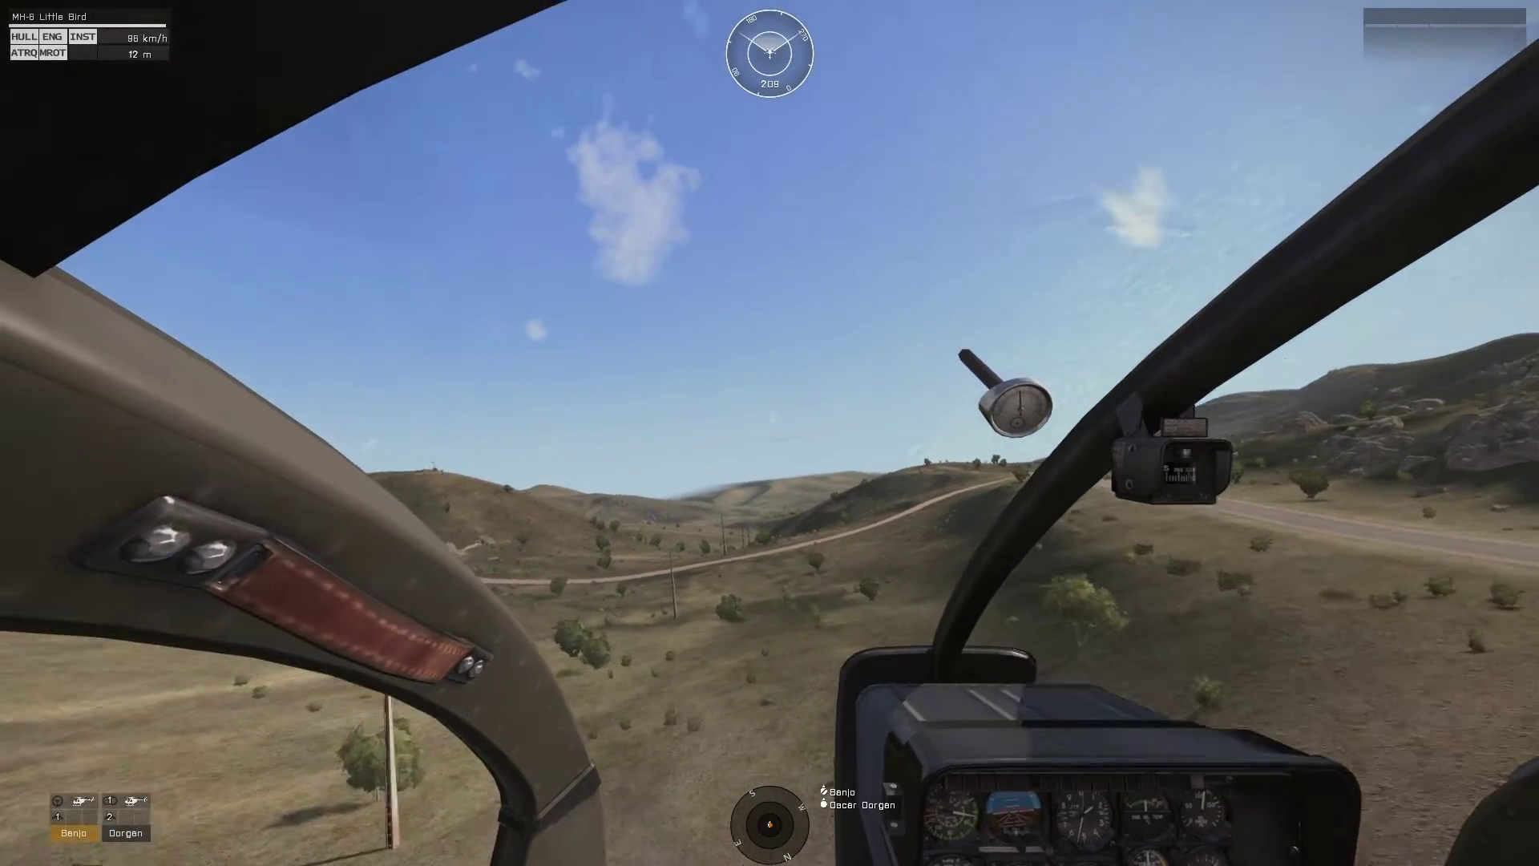
pyautogui.press('s')
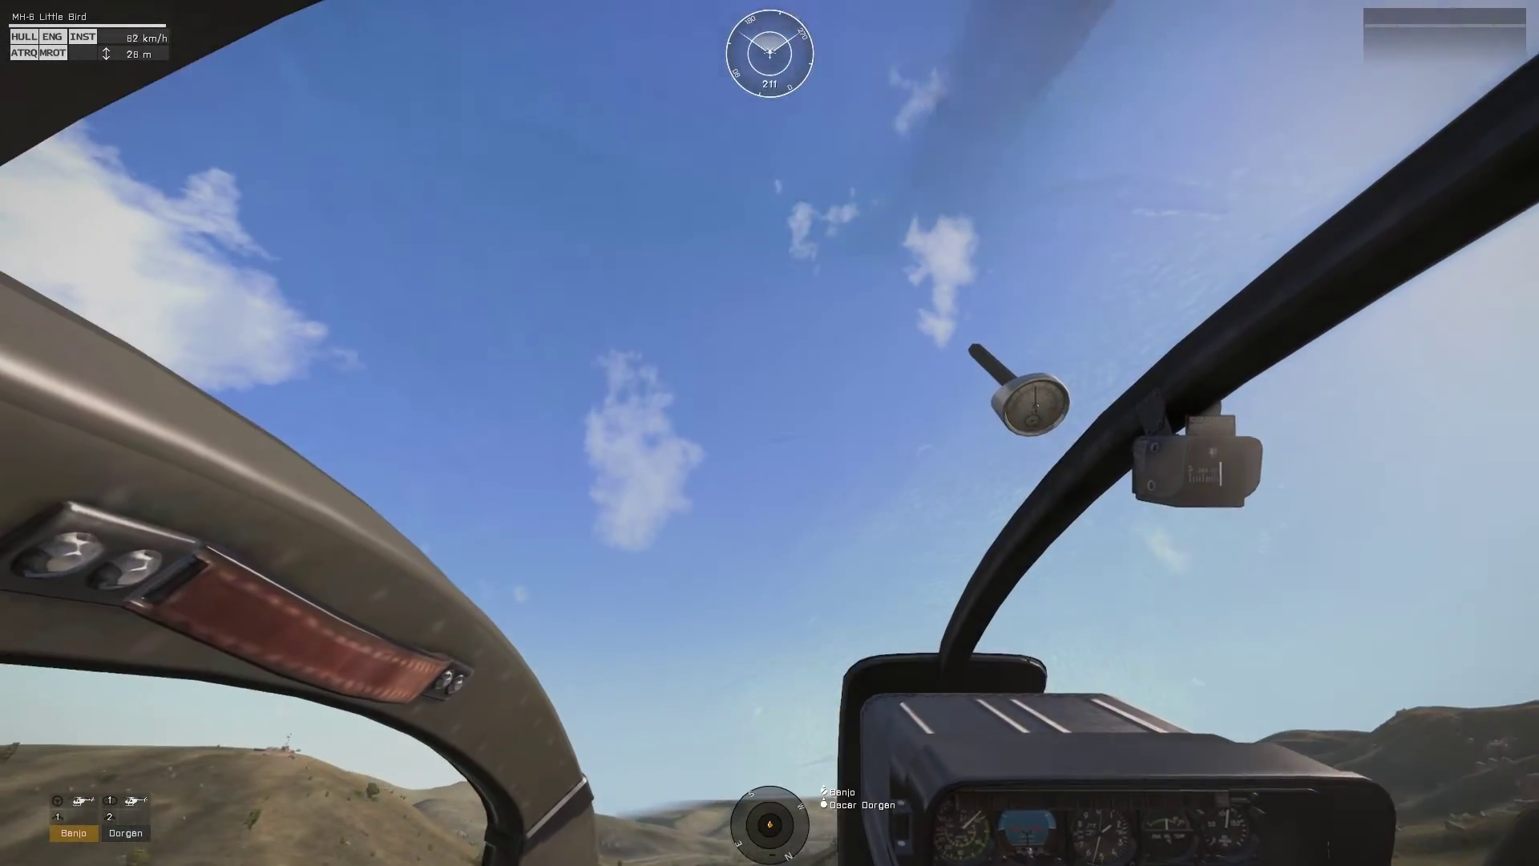
pyautogui.press('s')
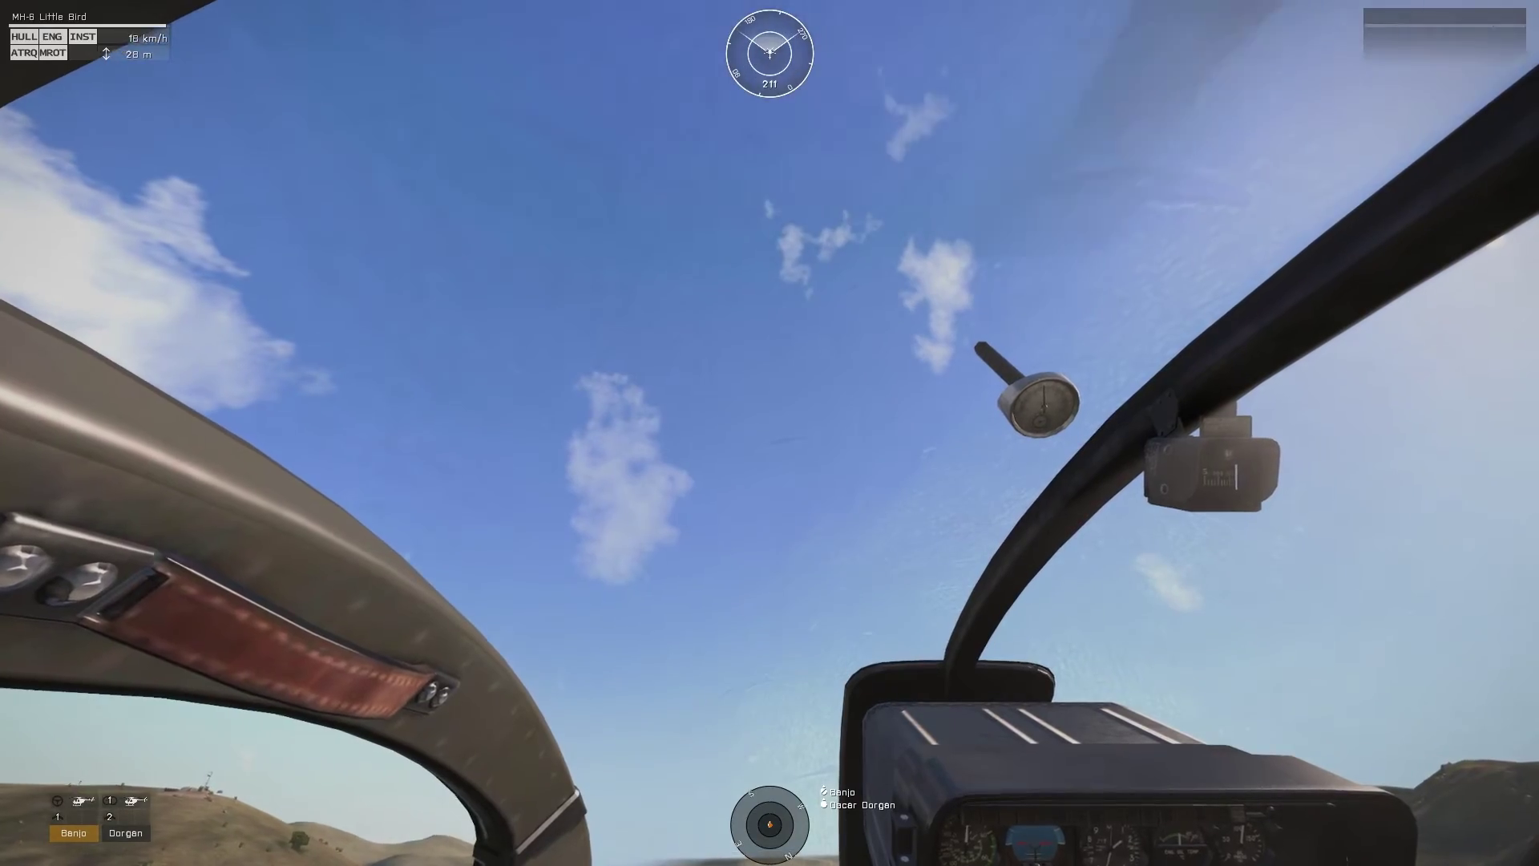
pyautogui.press('w')
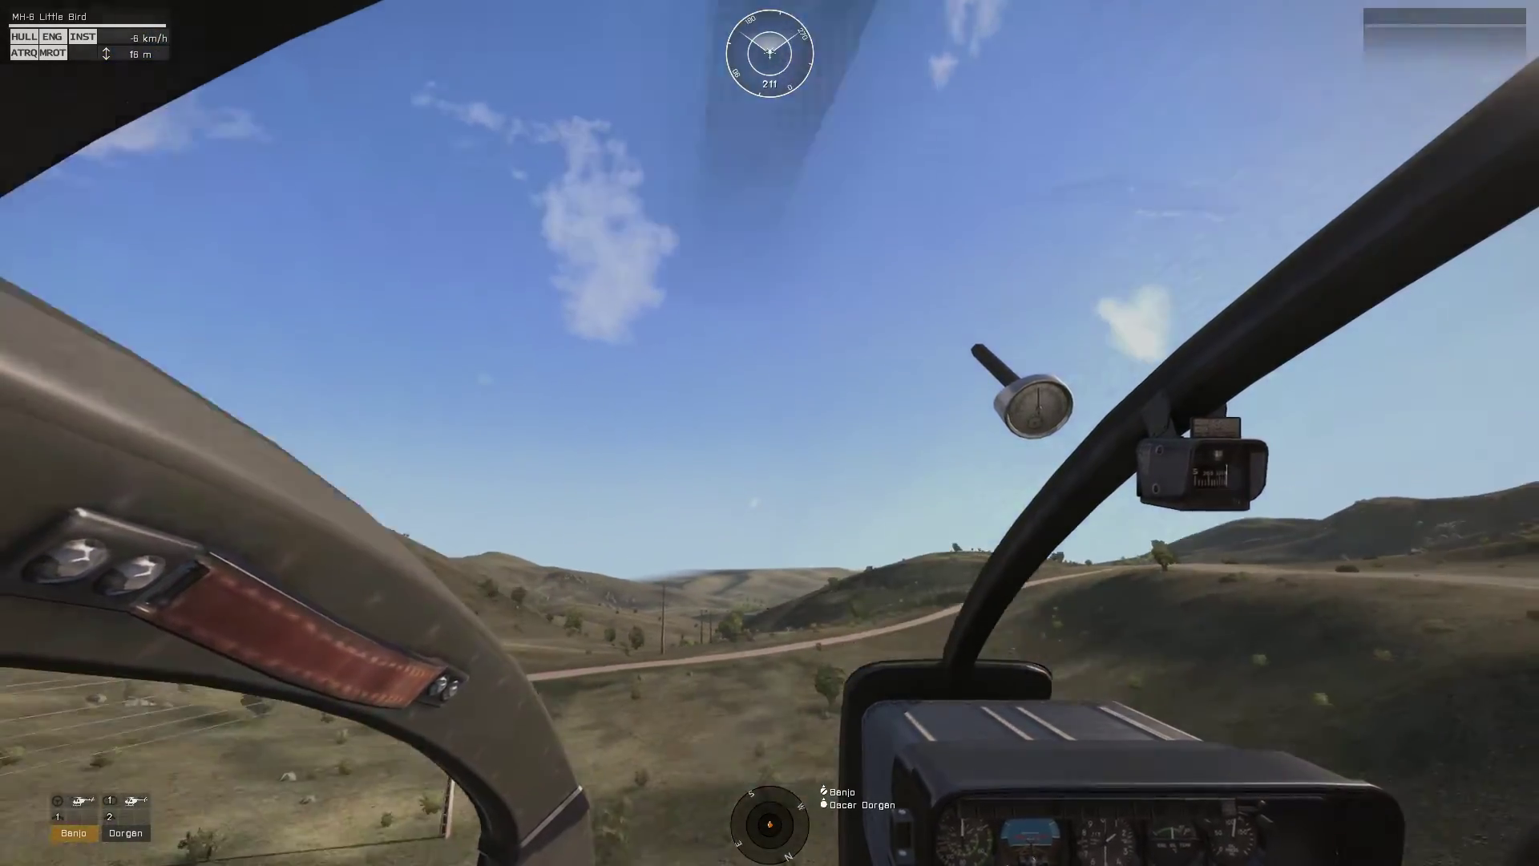
pyautogui.press('w')
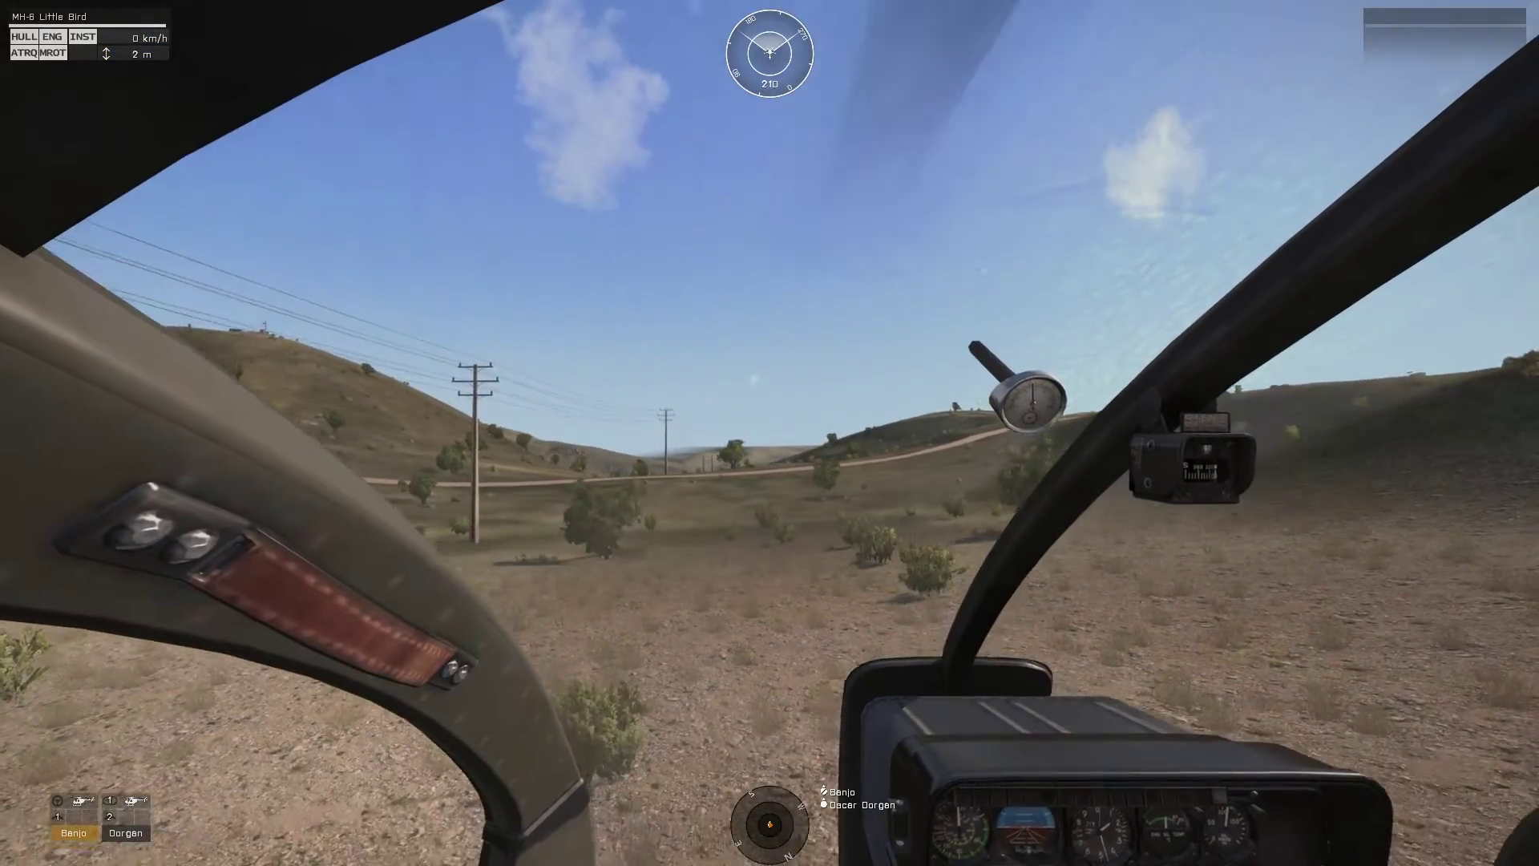
pyautogui.press('z')
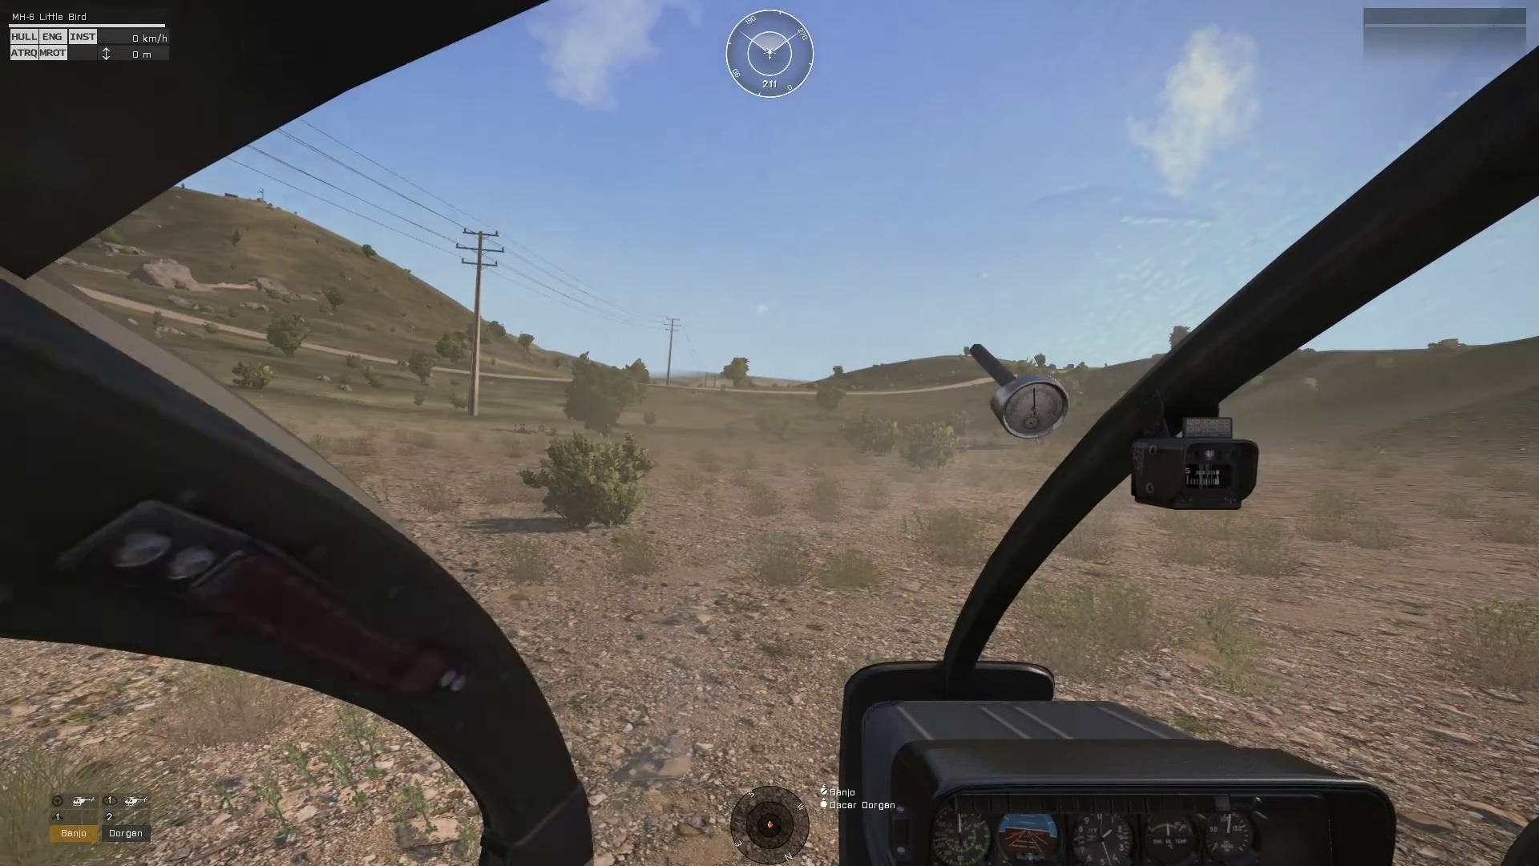
# Step: Stop the unit capture and copy the recorded movement data to the clipboard
pyautogui.press('Escape')
pyautogui.press('Escape')
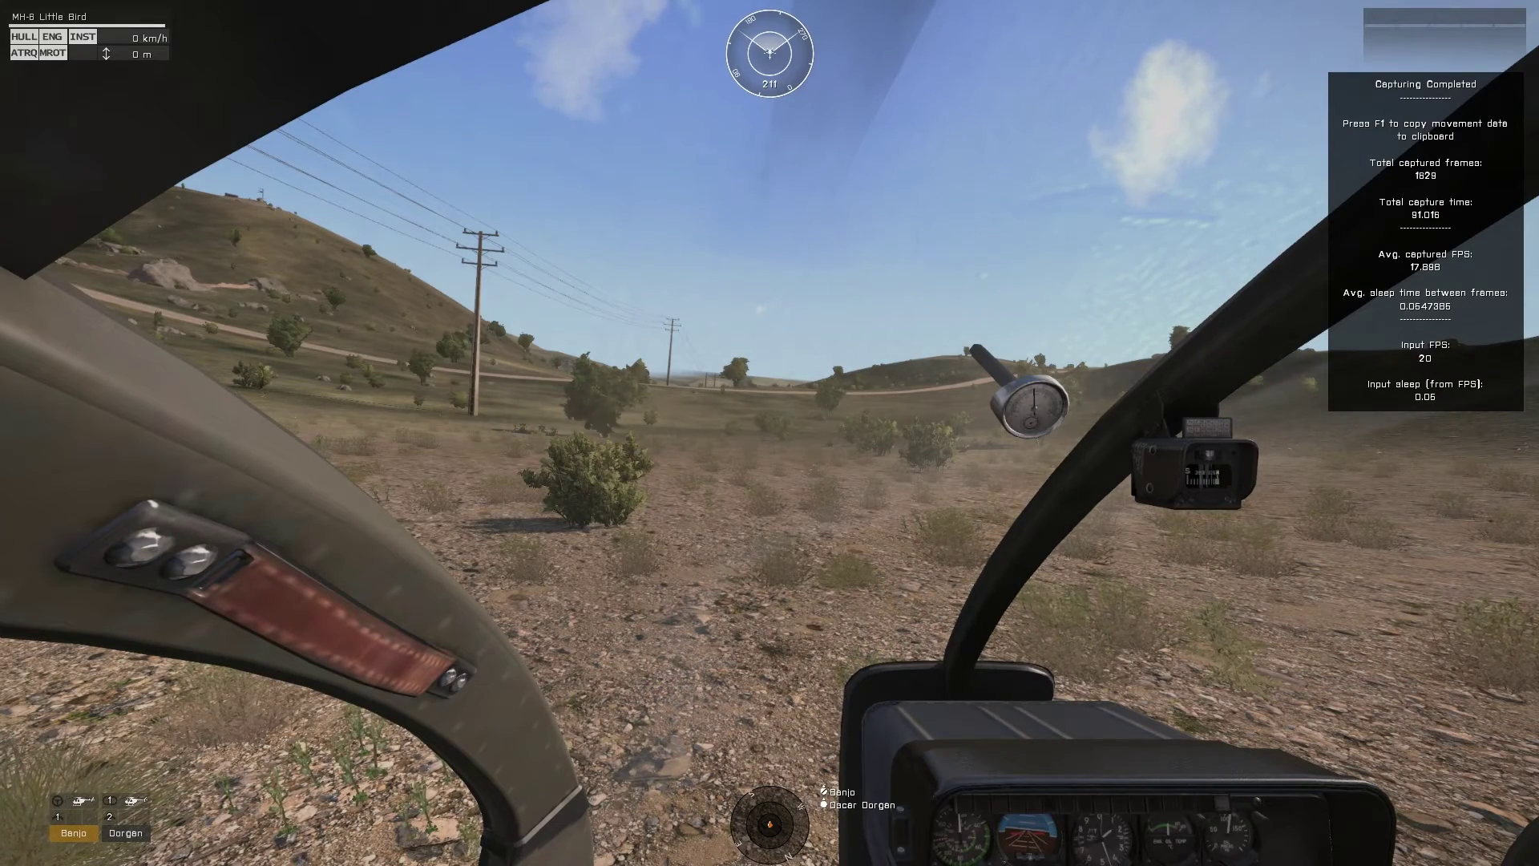
pyautogui.press('F1')
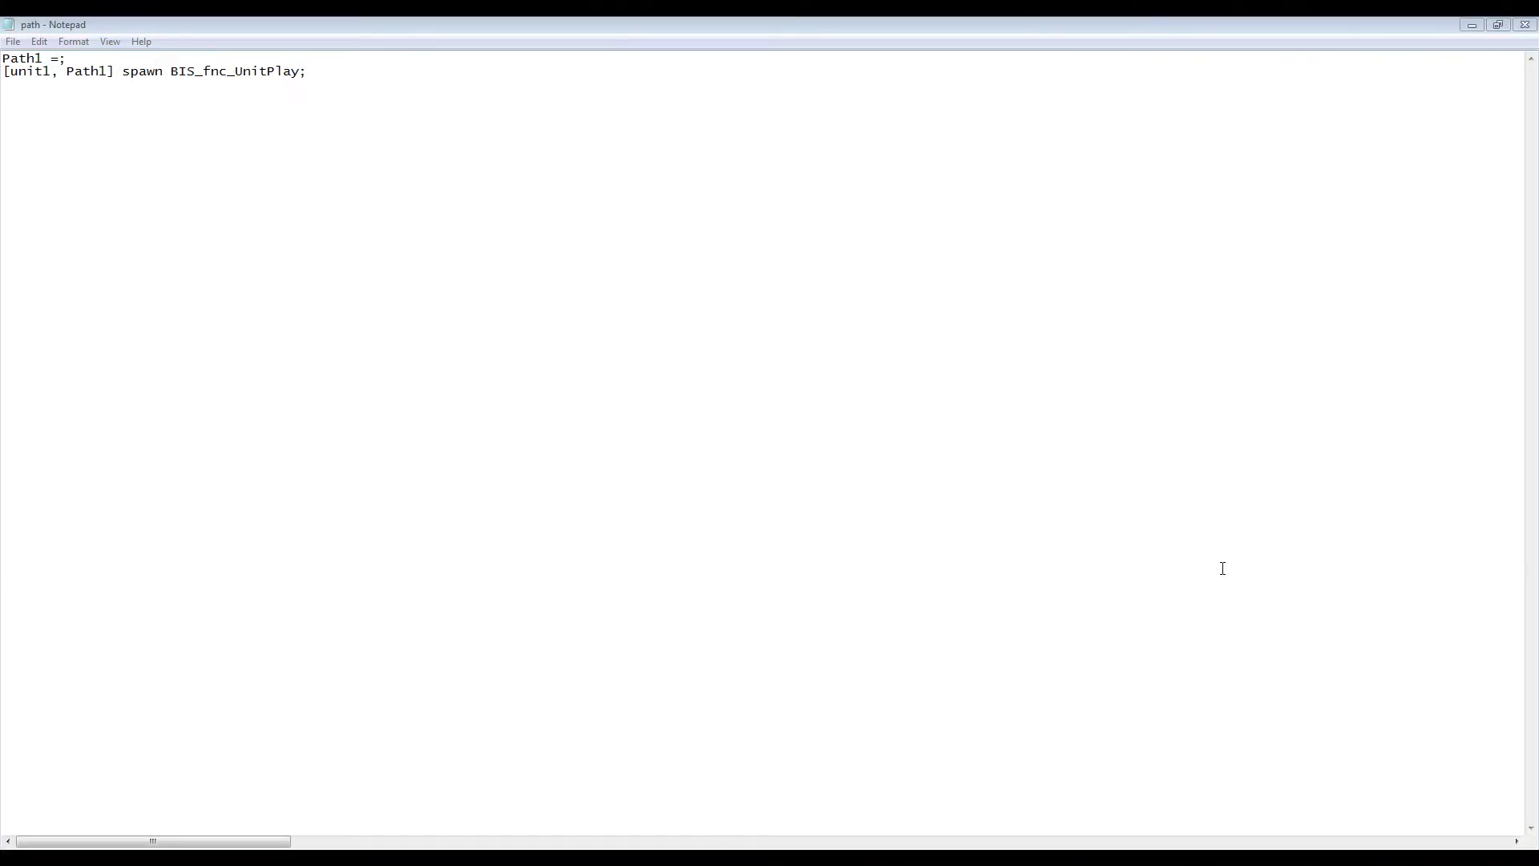
# Step: Paste the recorded movement data after "Path1 =" in the path file, save it and close it
pyautogui.click(61, 59)
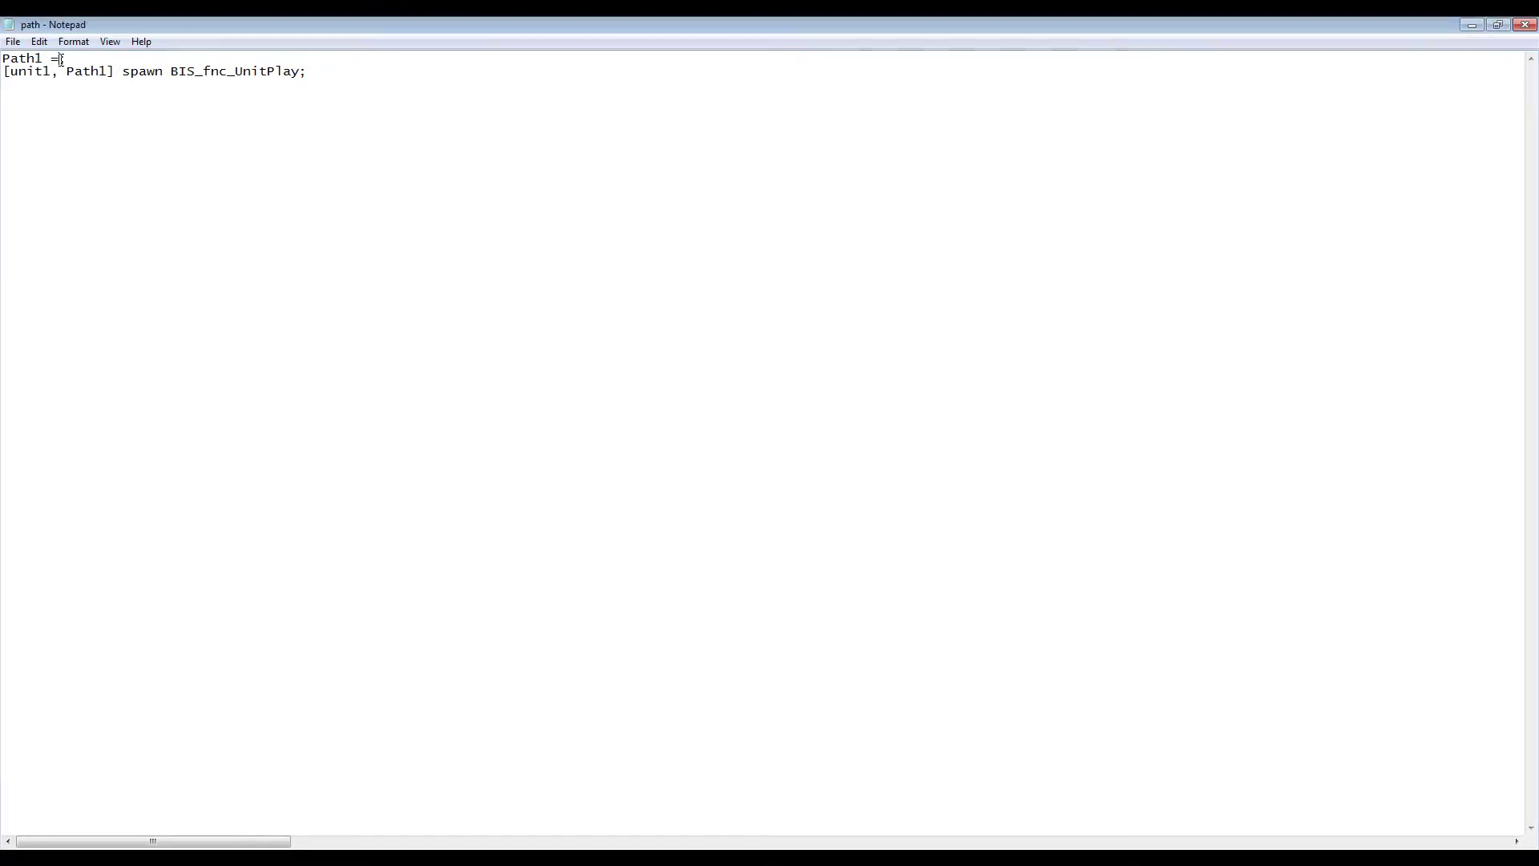
pyautogui.hotkey('ctrl', 'v')
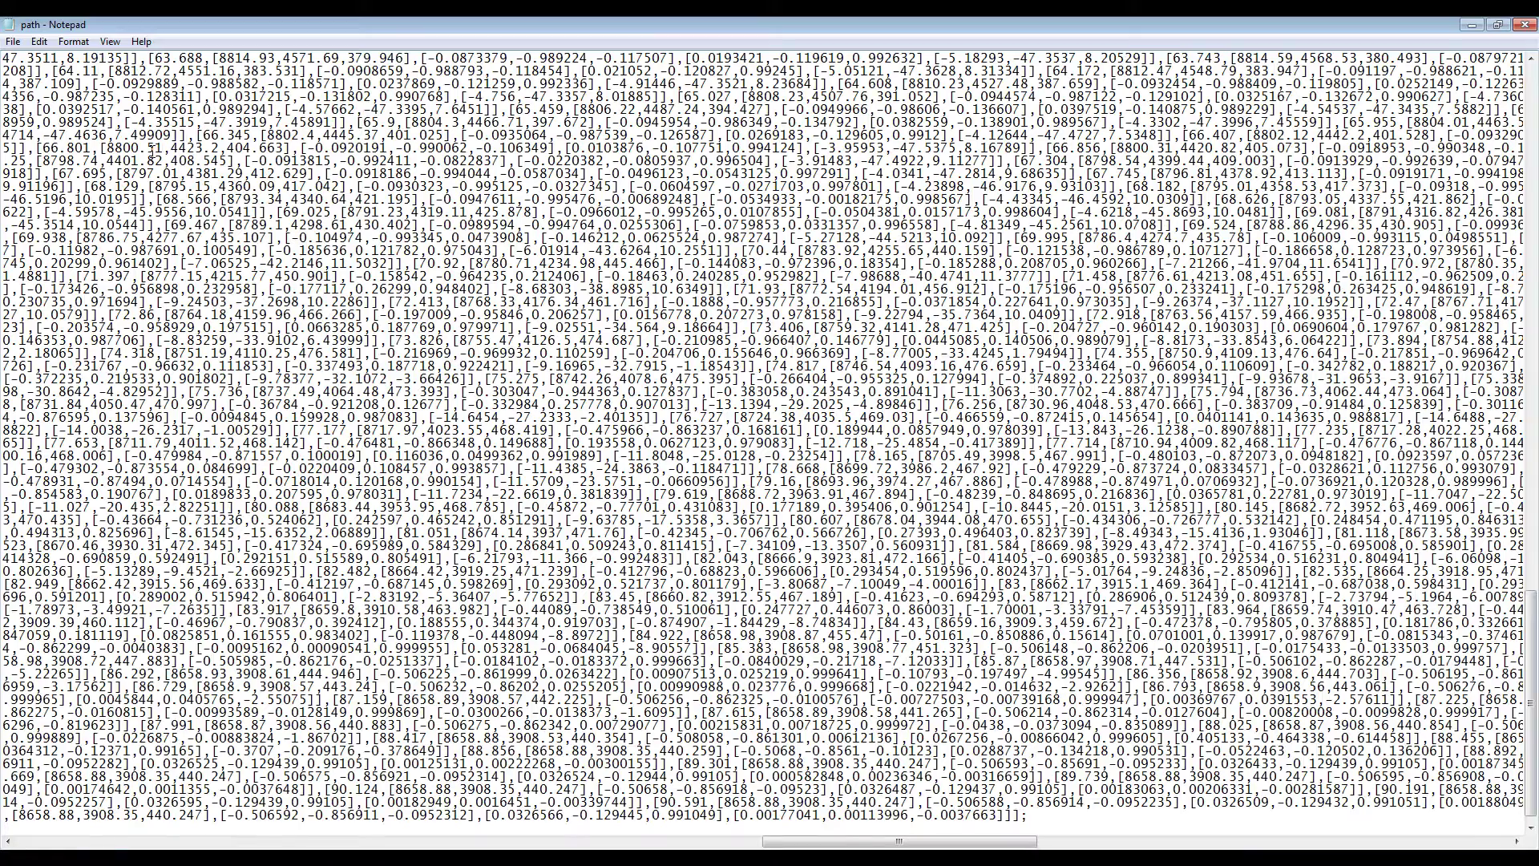
pyautogui.scroll(20, 307, 239)
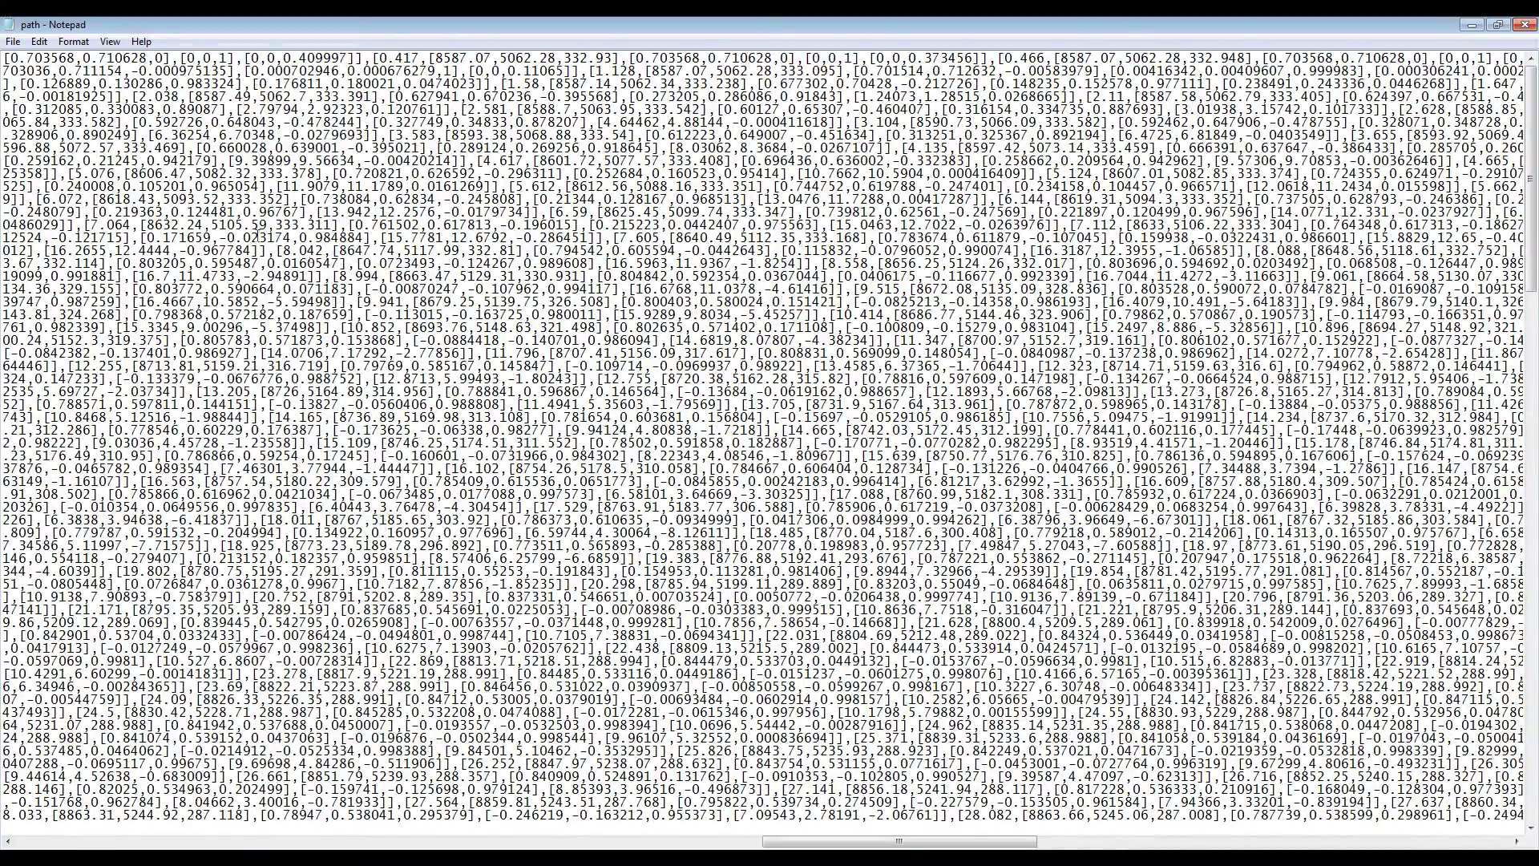
pyautogui.click(16, 41)
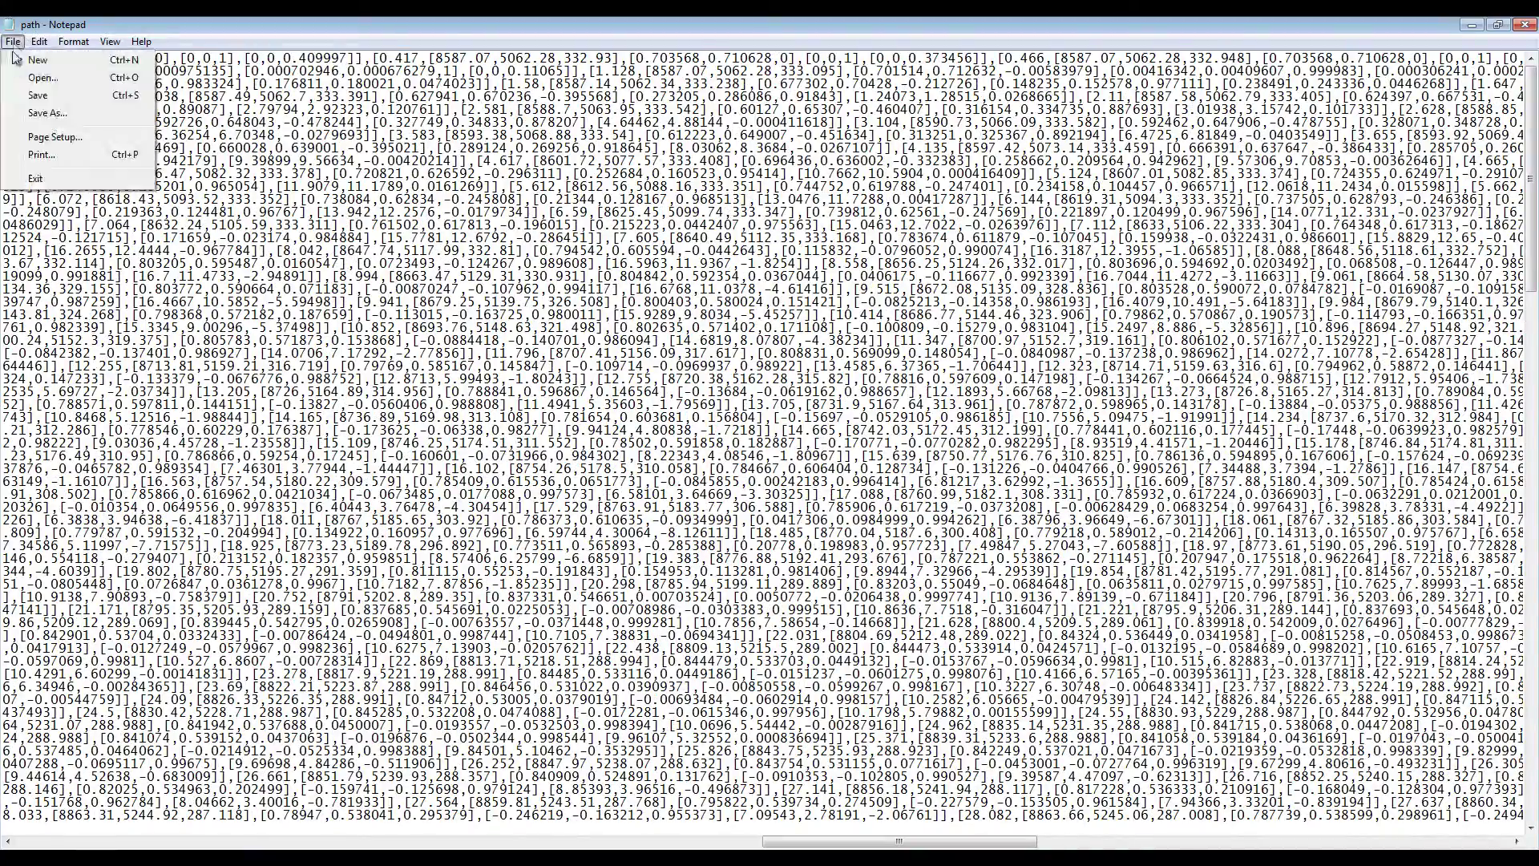
pyautogui.click(32, 95)
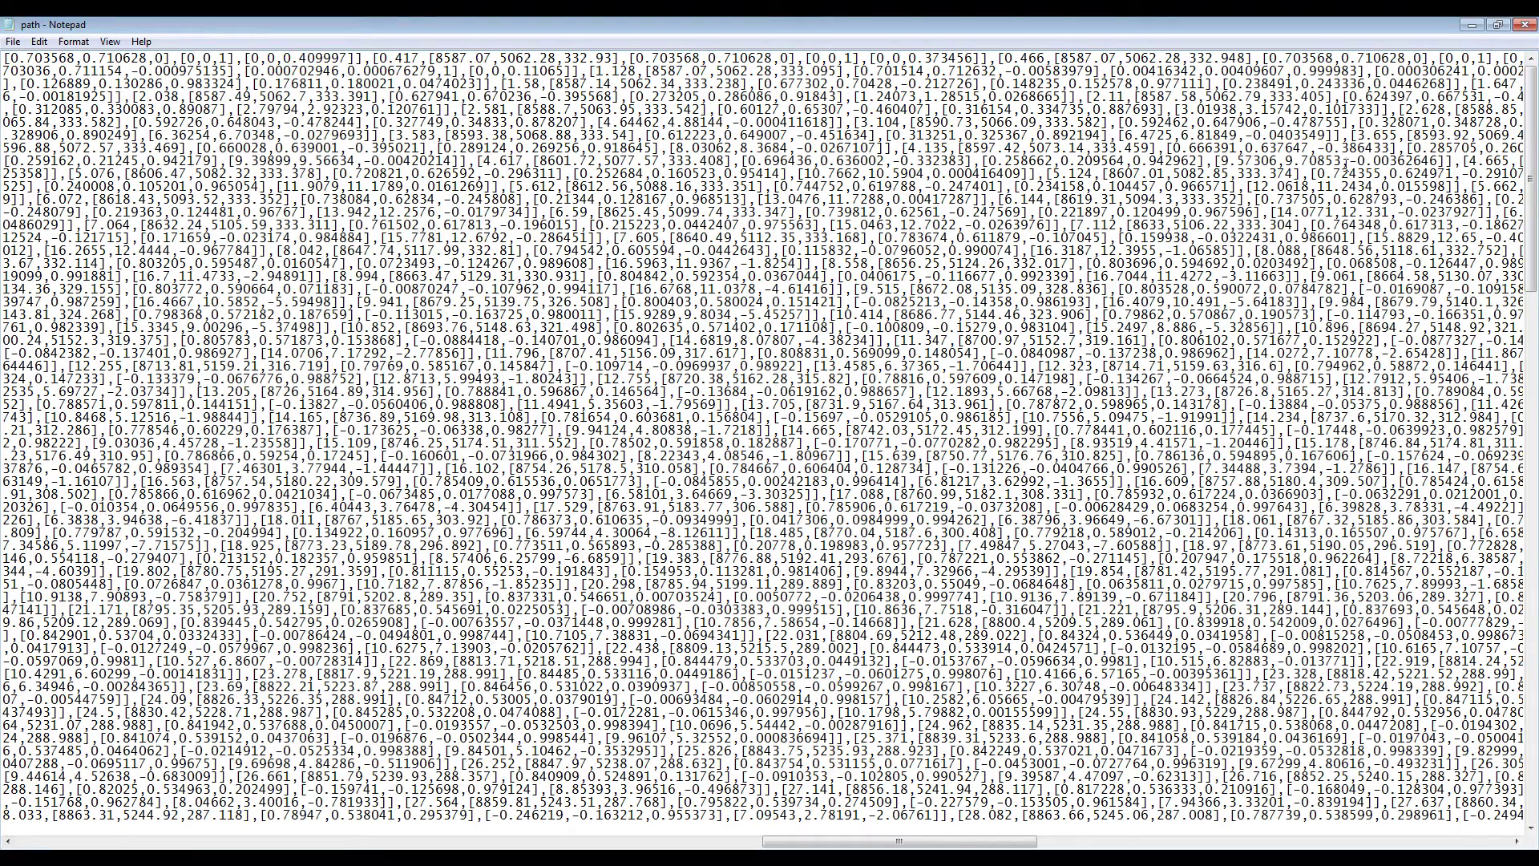
pyautogui.click(1518, 29)
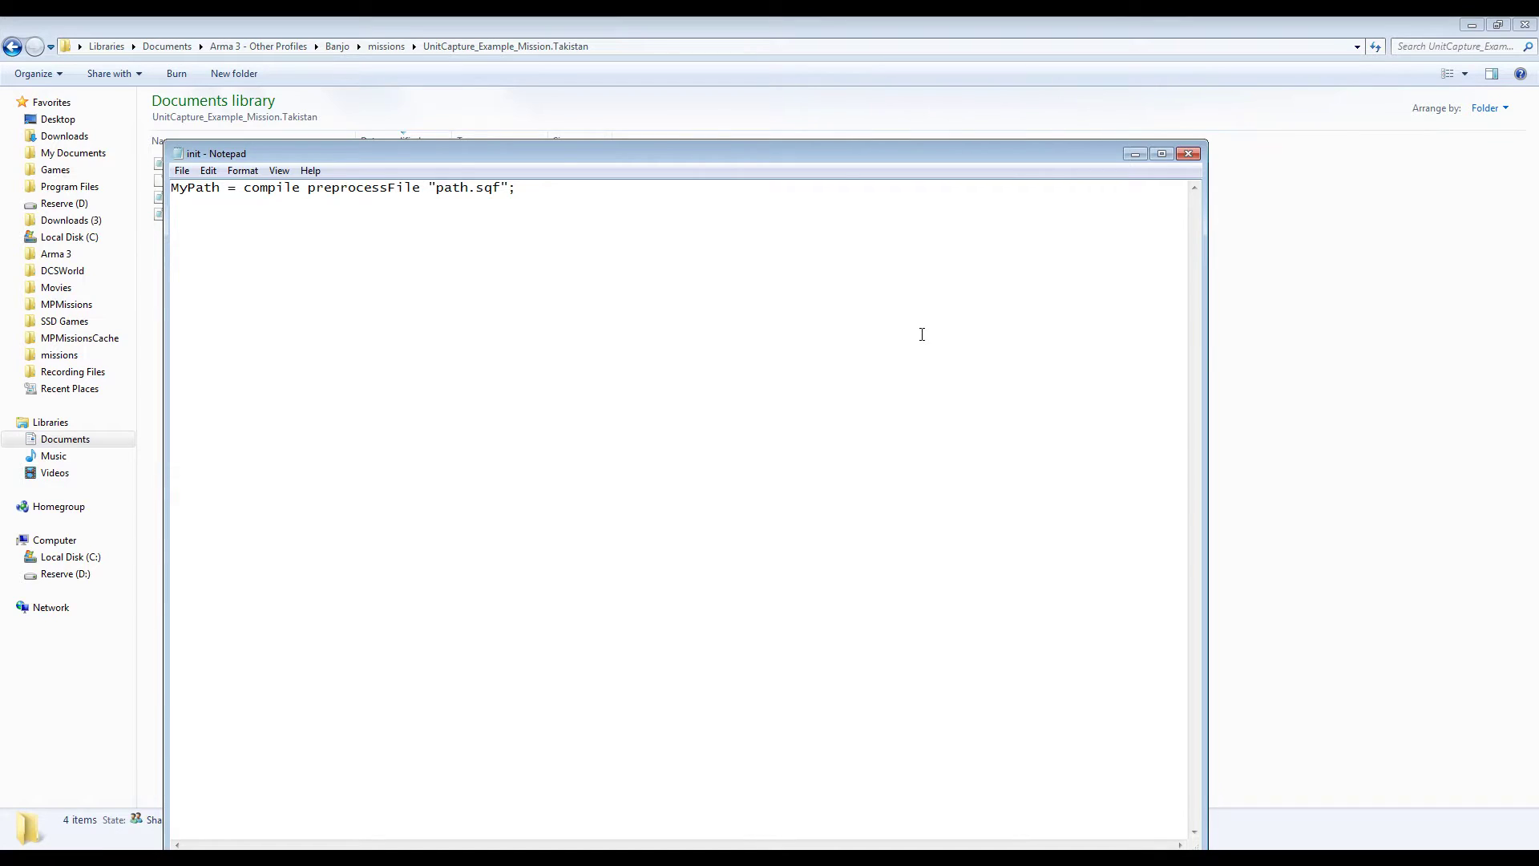
# Step: Add the line "rec = [] spawn Mypath;" below the preprocessFile line in the init file and save it
pyautogui.press('Return')
pyautogui.write('rec = [] spawn Mypath;')
pyautogui.click(181, 172)
pyautogui.click(190, 228)
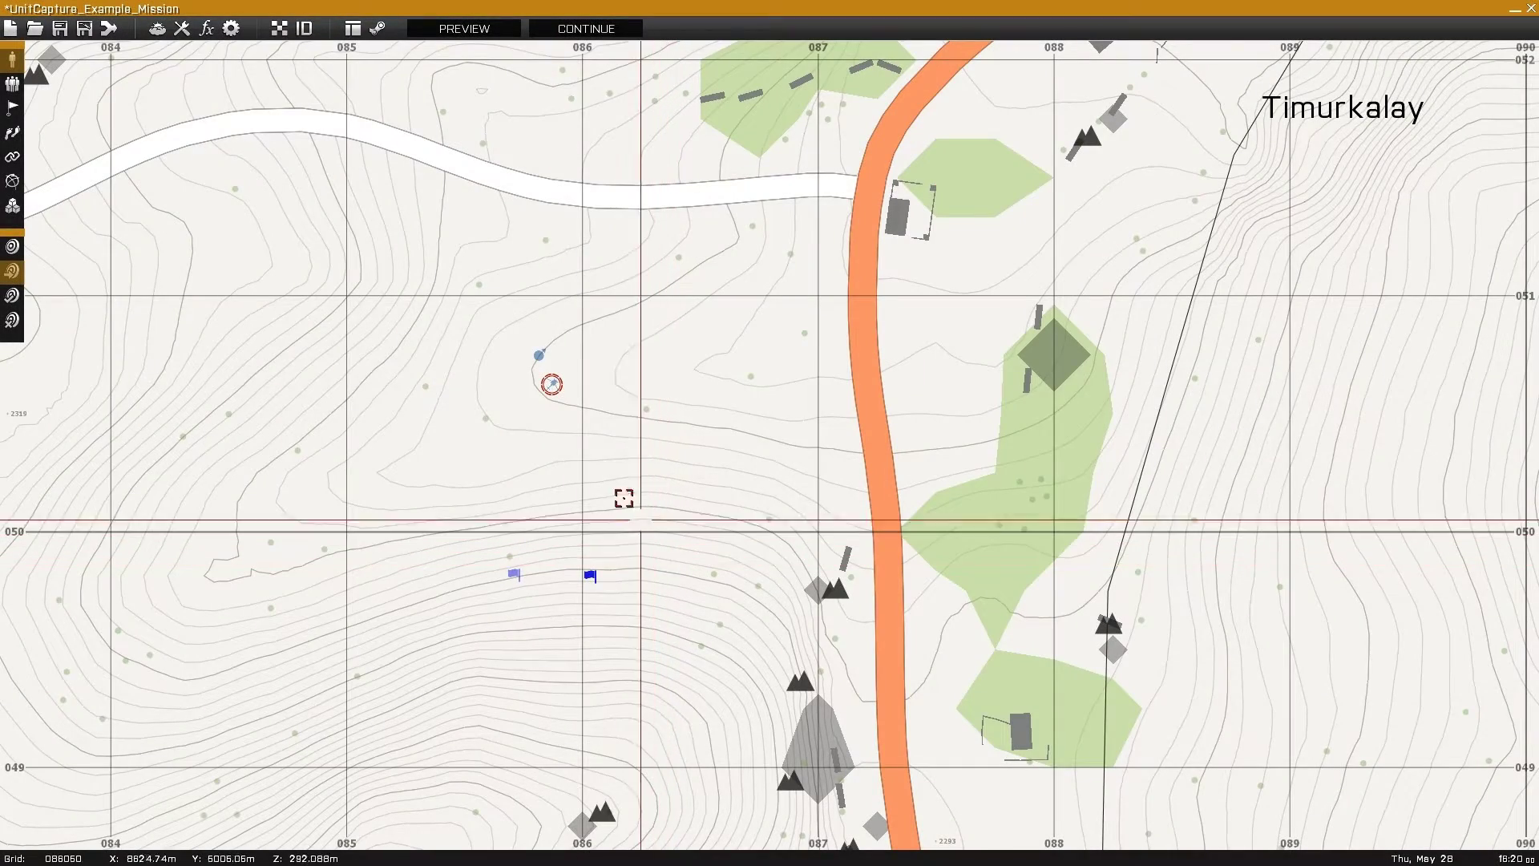
# Step: Switch to the Arma 3 editor and set the control of the NATO rifleman beside the helicopter to Player
pyautogui.doubleClick(540, 354)
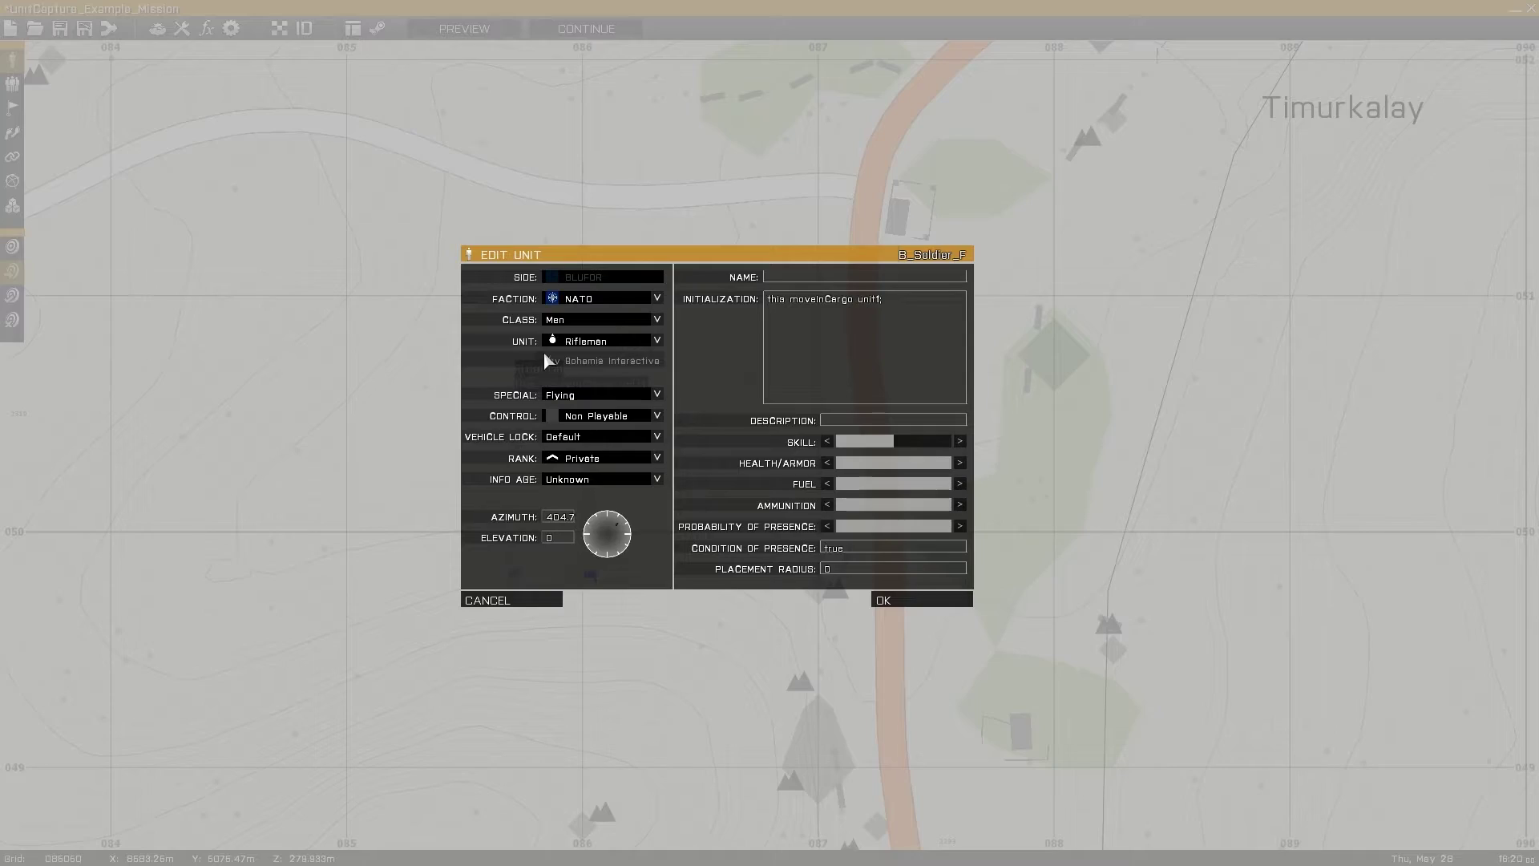
pyautogui.click(594, 423)
pyautogui.click(595, 442)
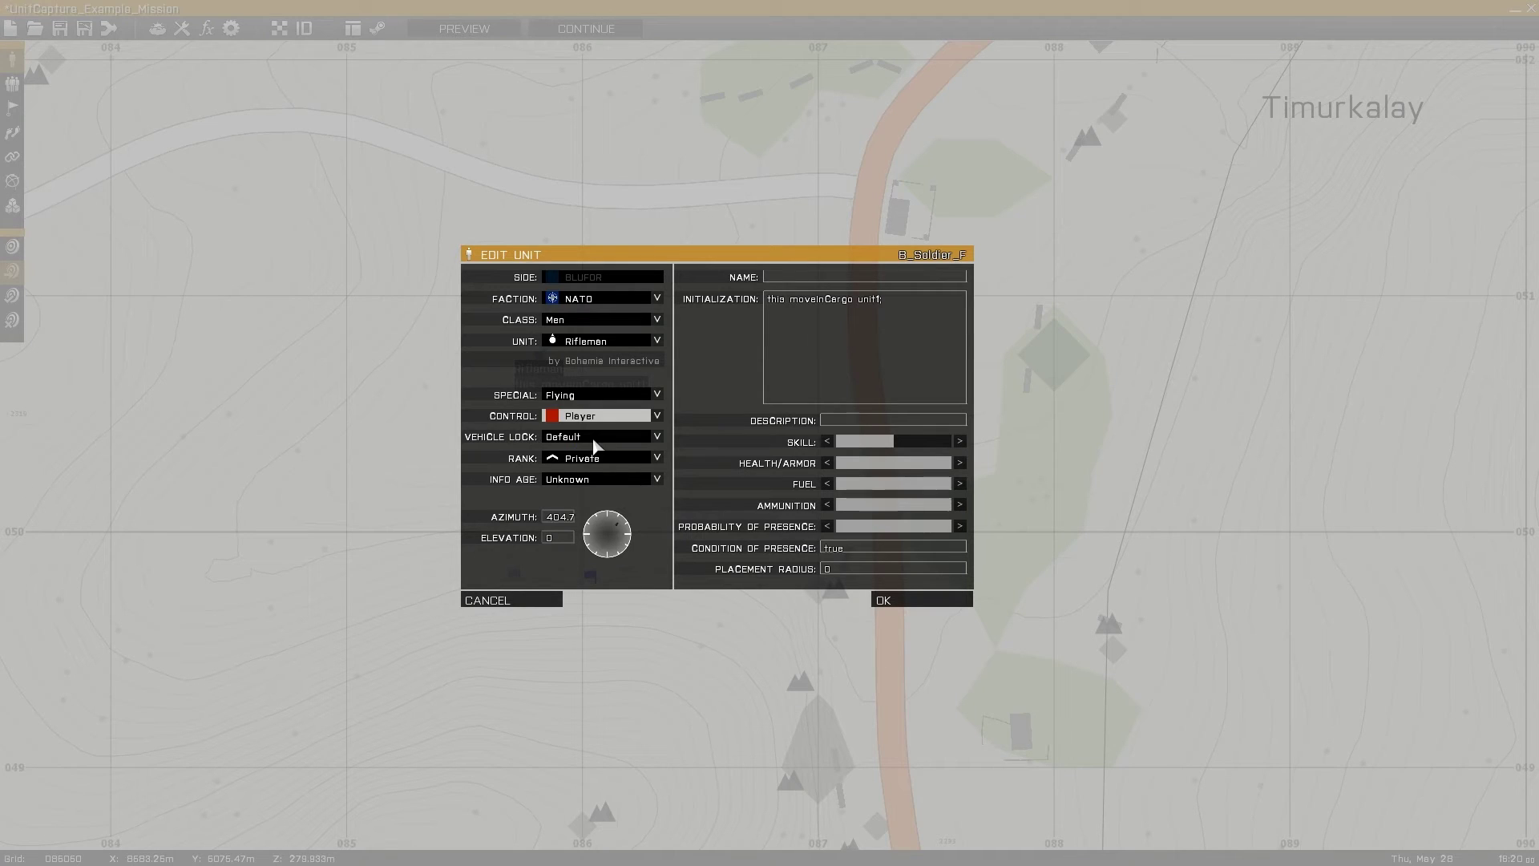
pyautogui.click(880, 601)
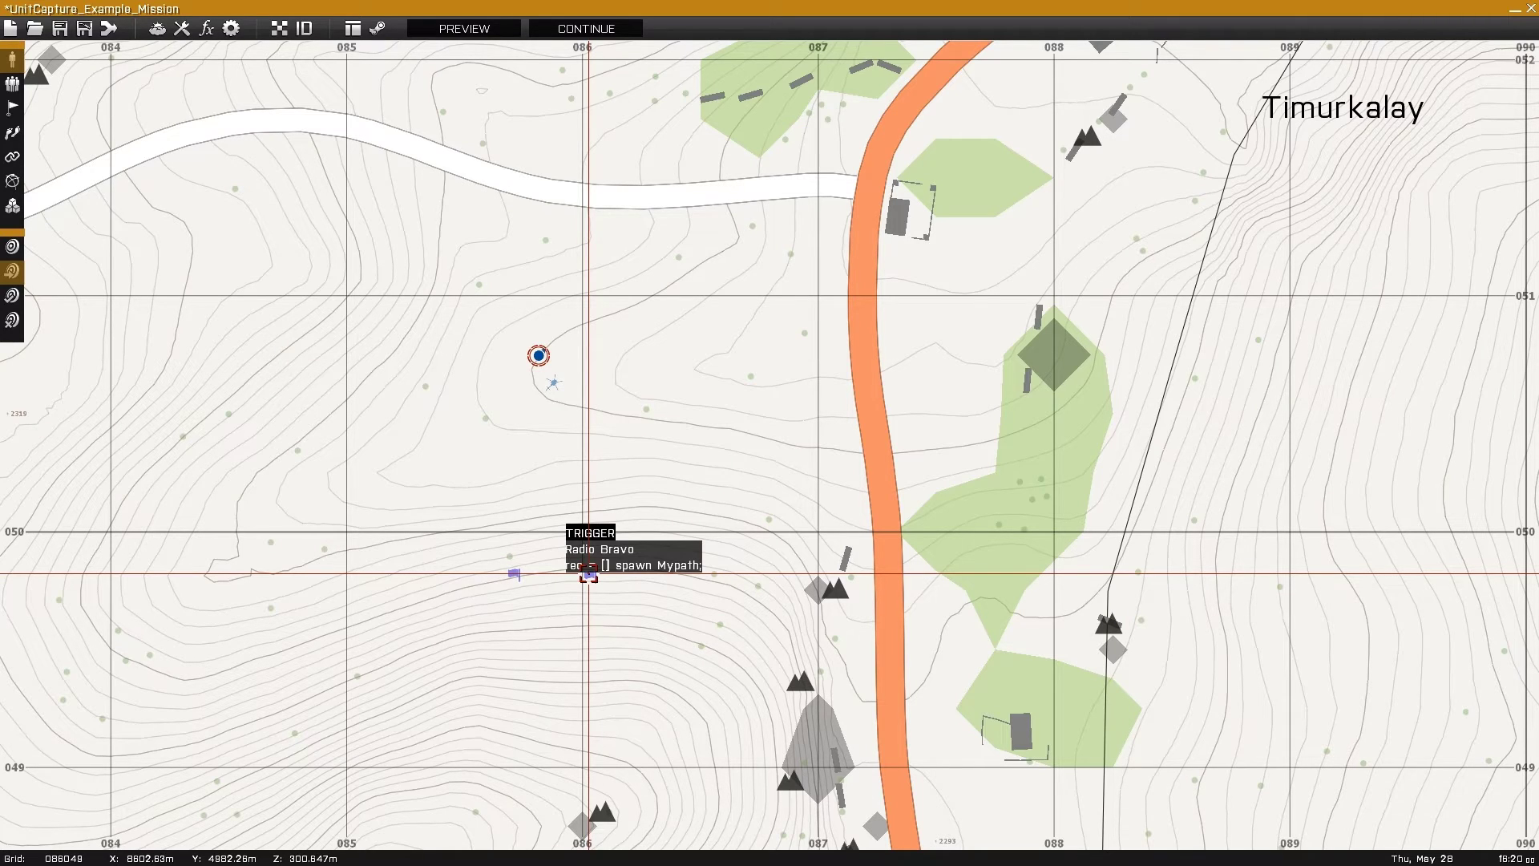
# Step: Delete the western trigger and check the activation code of the remaining Radio Bravo trigger
pyautogui.press('Delete')
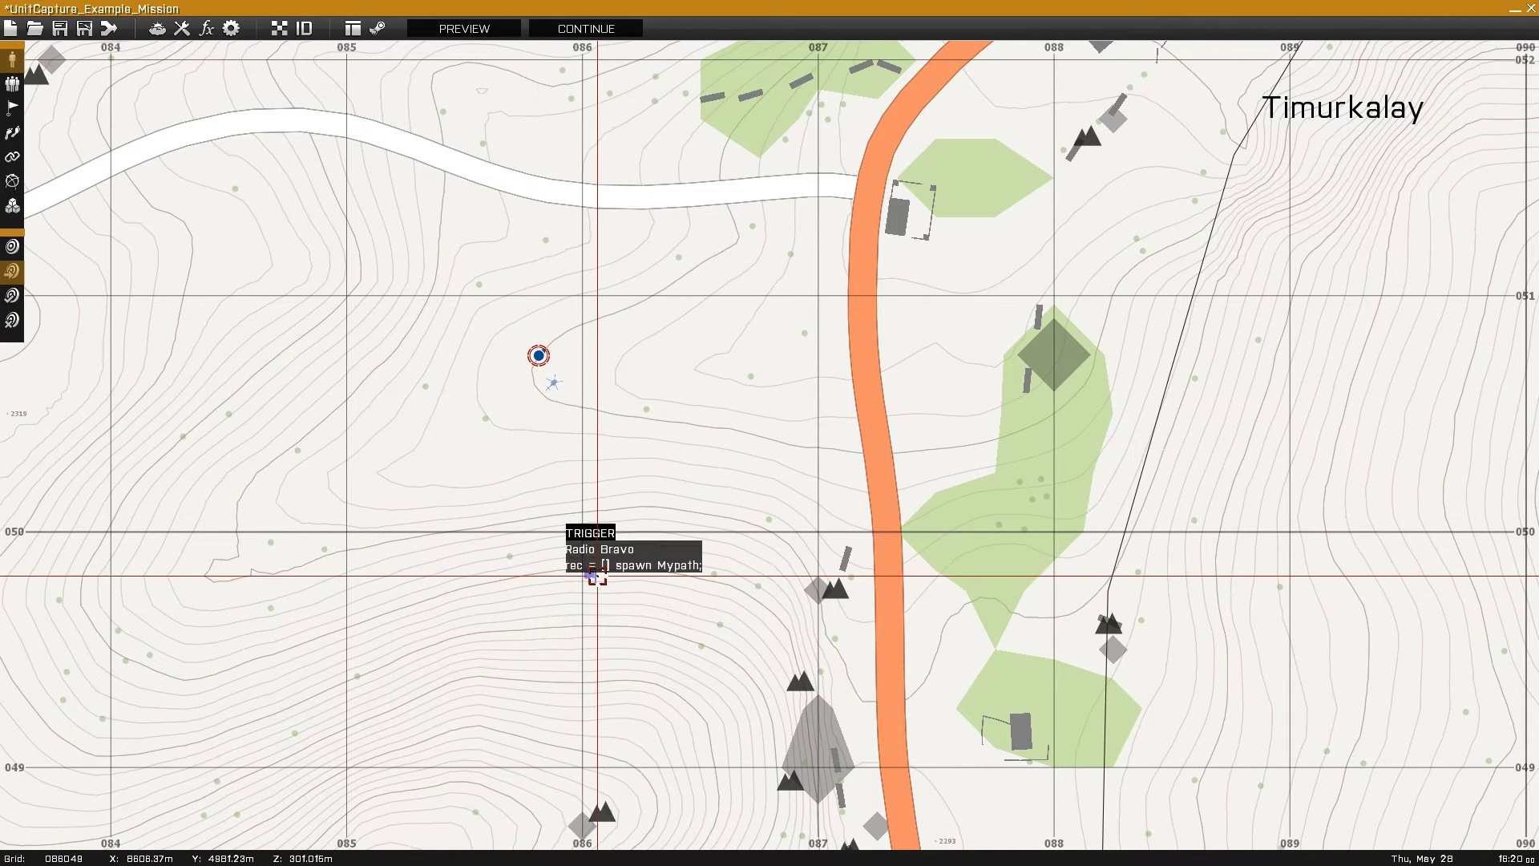
pyautogui.doubleClick(597, 575)
pyautogui.moveTo(898, 506); pyautogui.dragTo(614, 472)
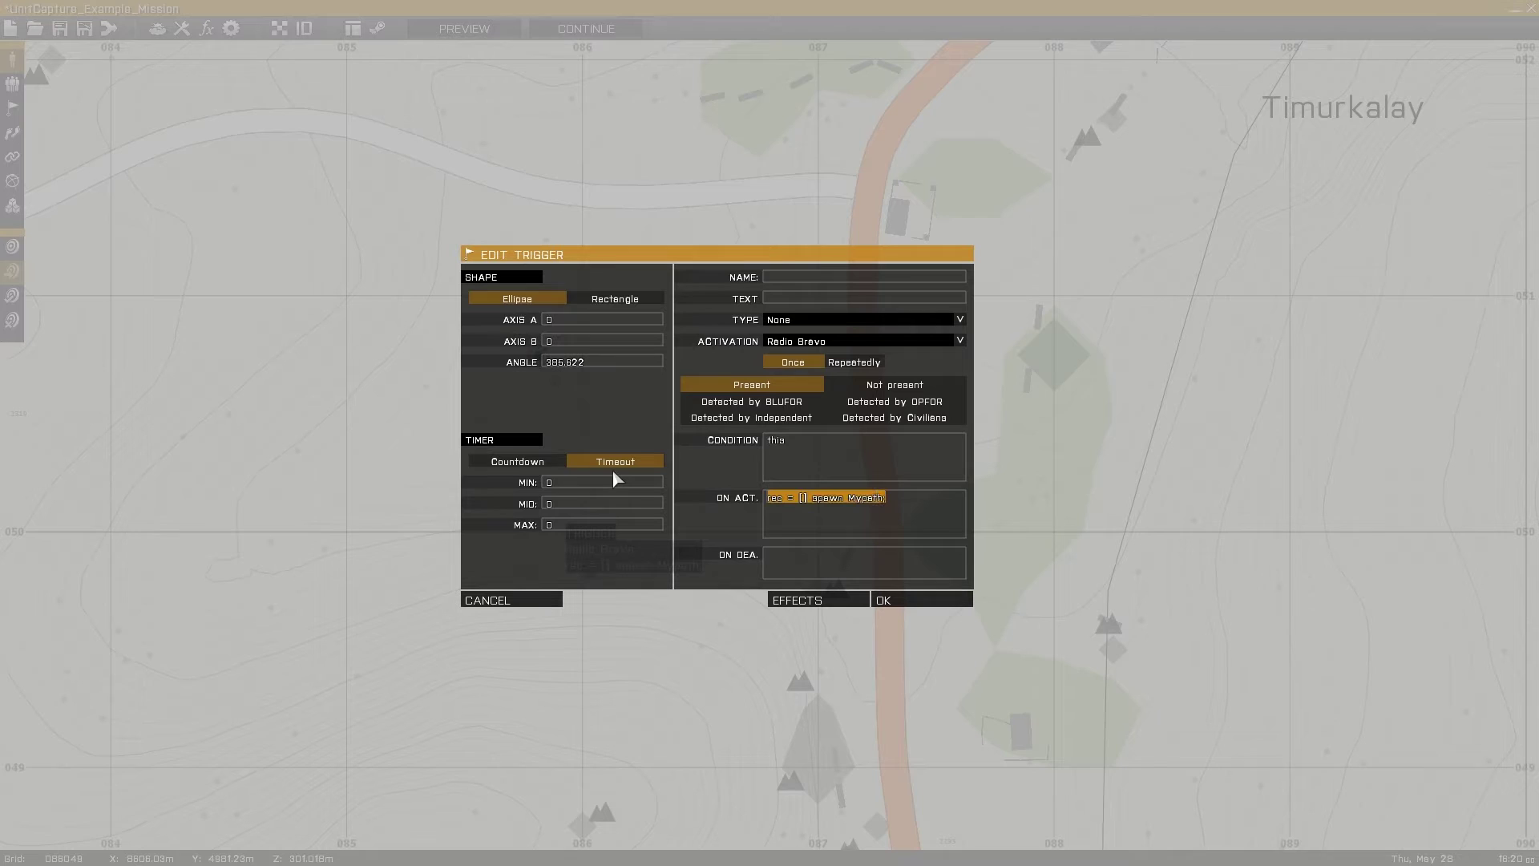
pyautogui.click(950, 603)
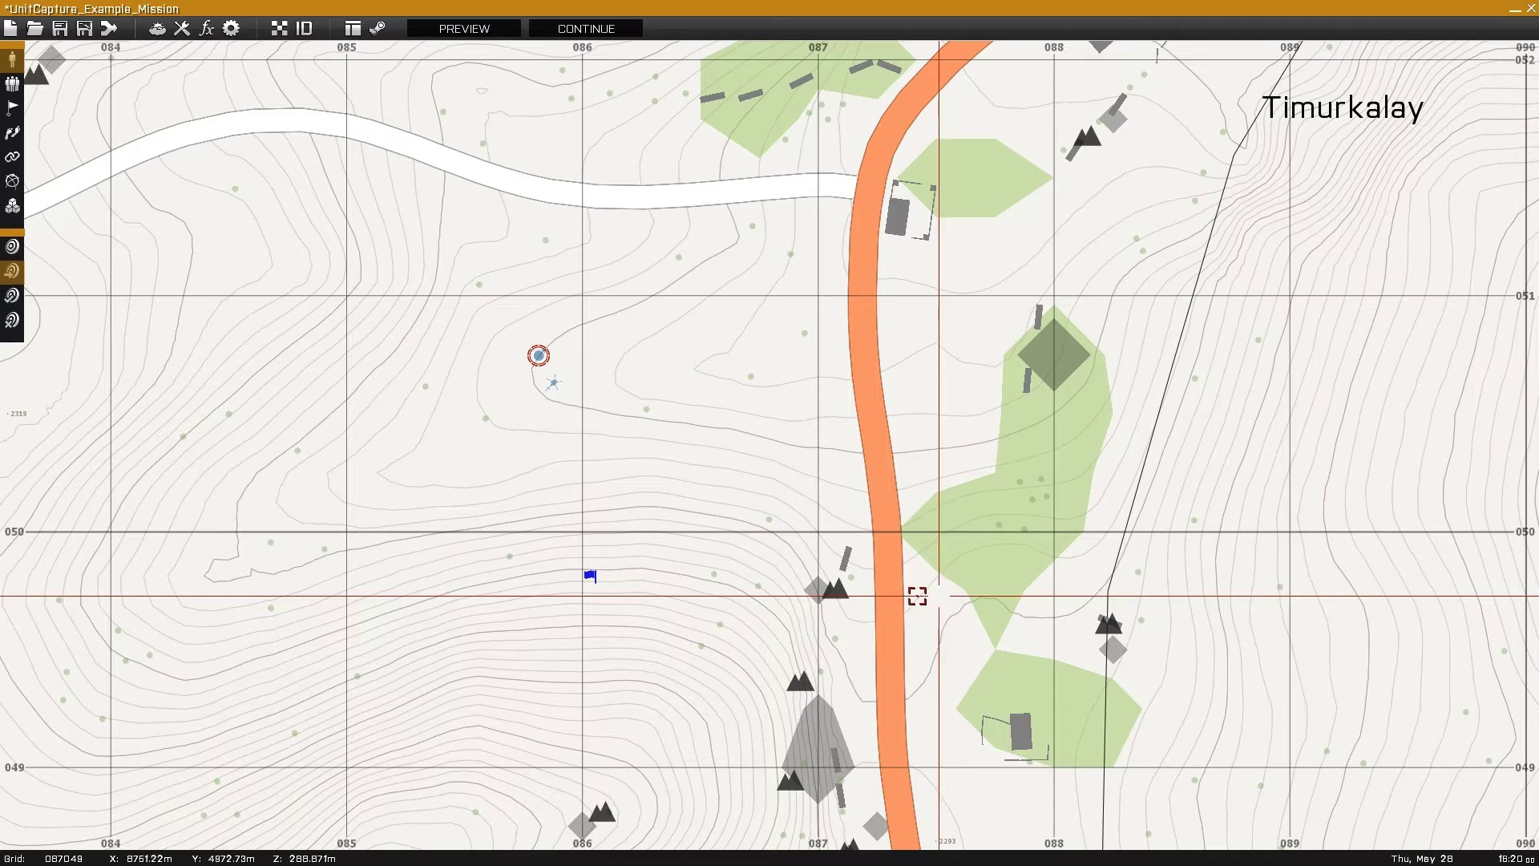